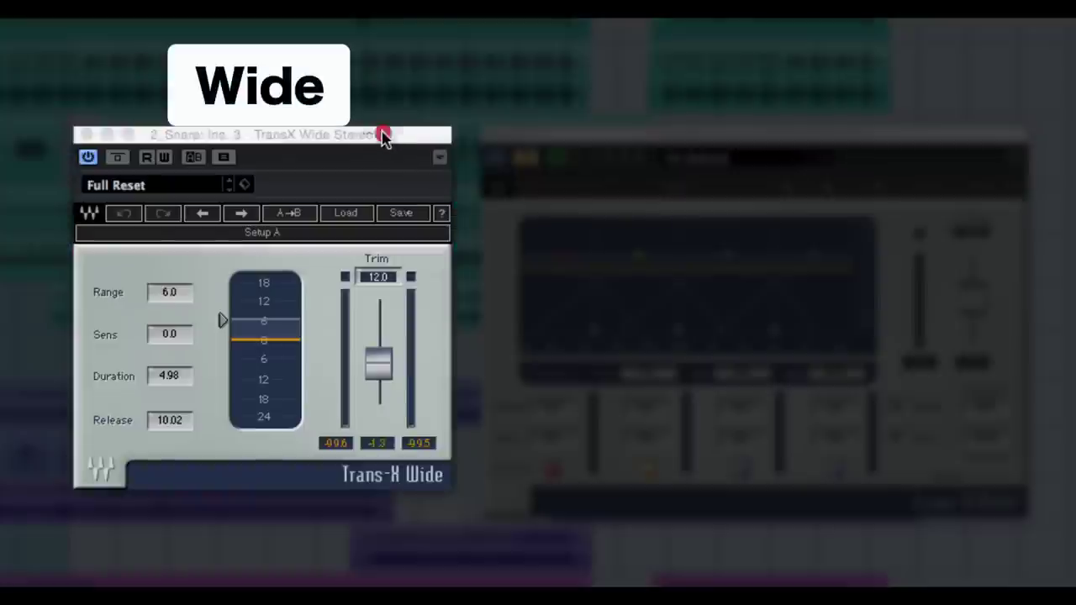
# - Close the TransX Multi Mono window and keep the TransX Wide Stereo window on the 2_Snare track in front
pyautogui.click(384, 137)
pyautogui.click(531, 135)
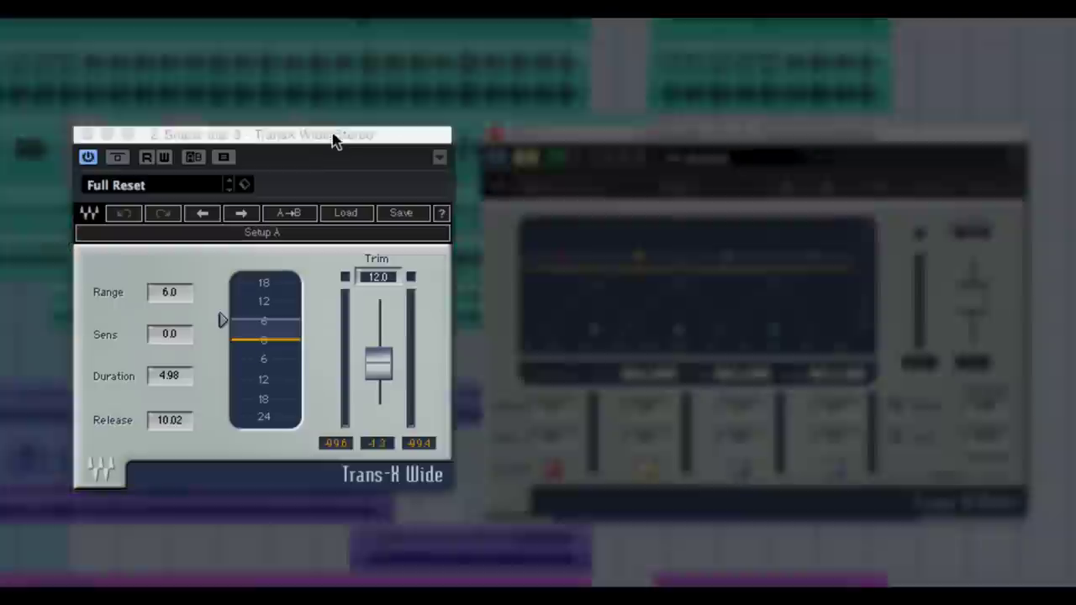
pyautogui.click(342, 137)
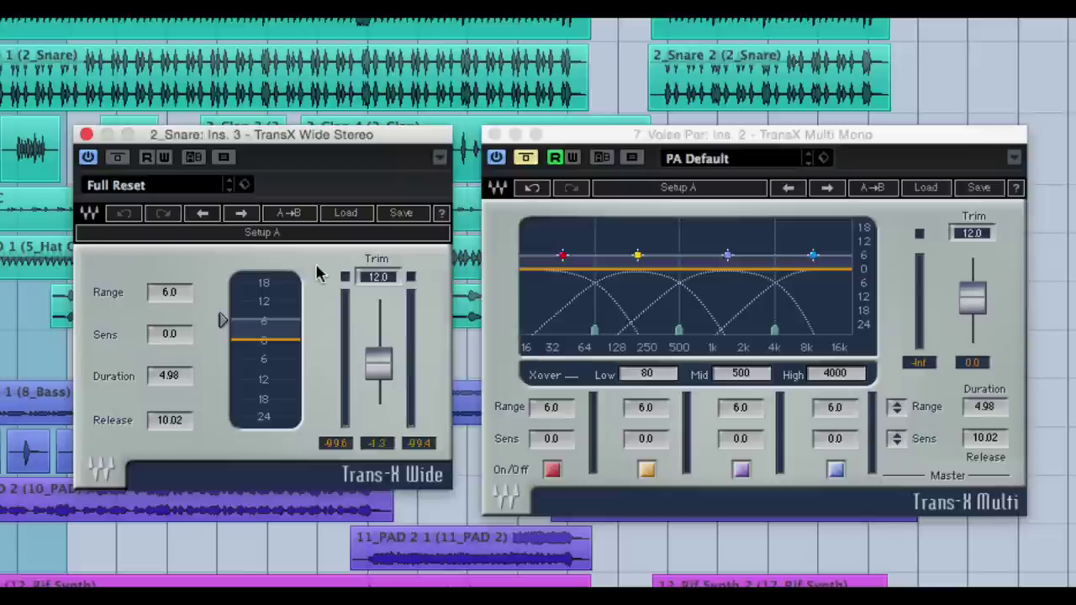
pyautogui.click(493, 136)
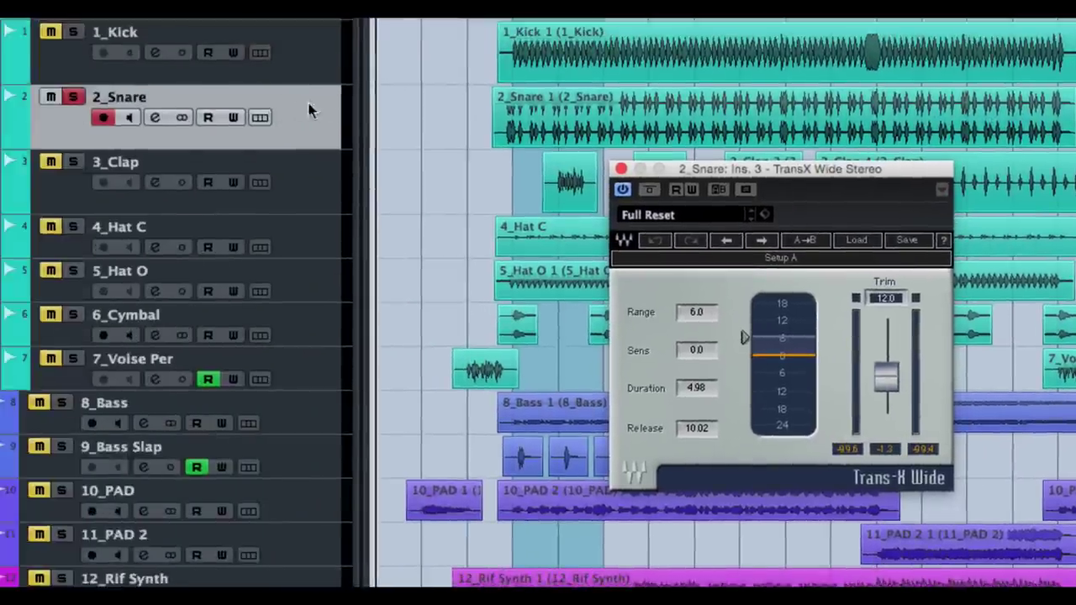
pyautogui.click(171, 335)
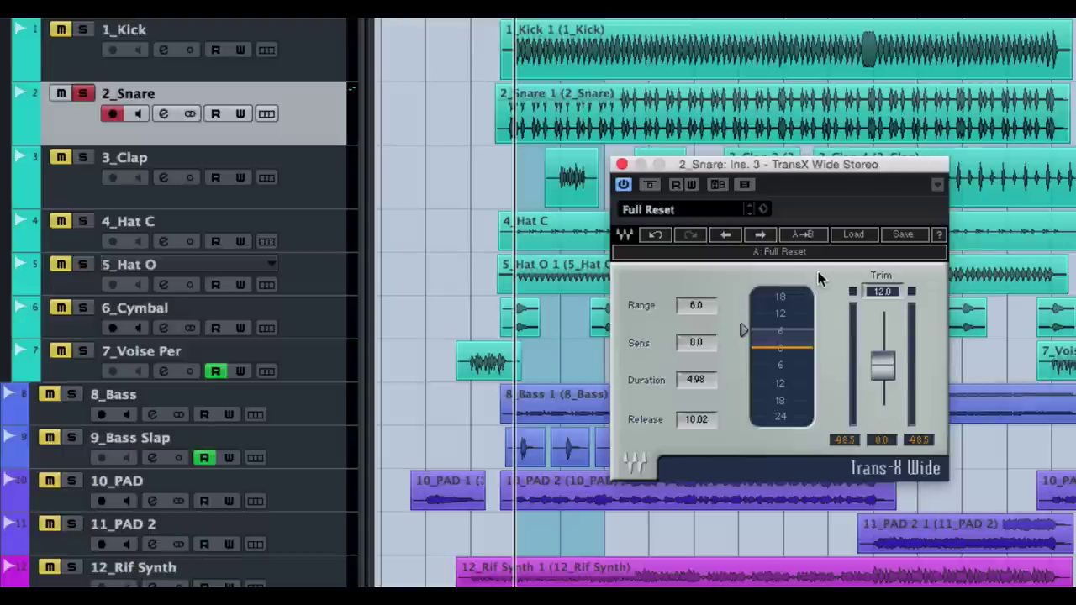
# - Compare the soloed snare with TransX Wide bypassed and active
pyautogui.click(653, 185)
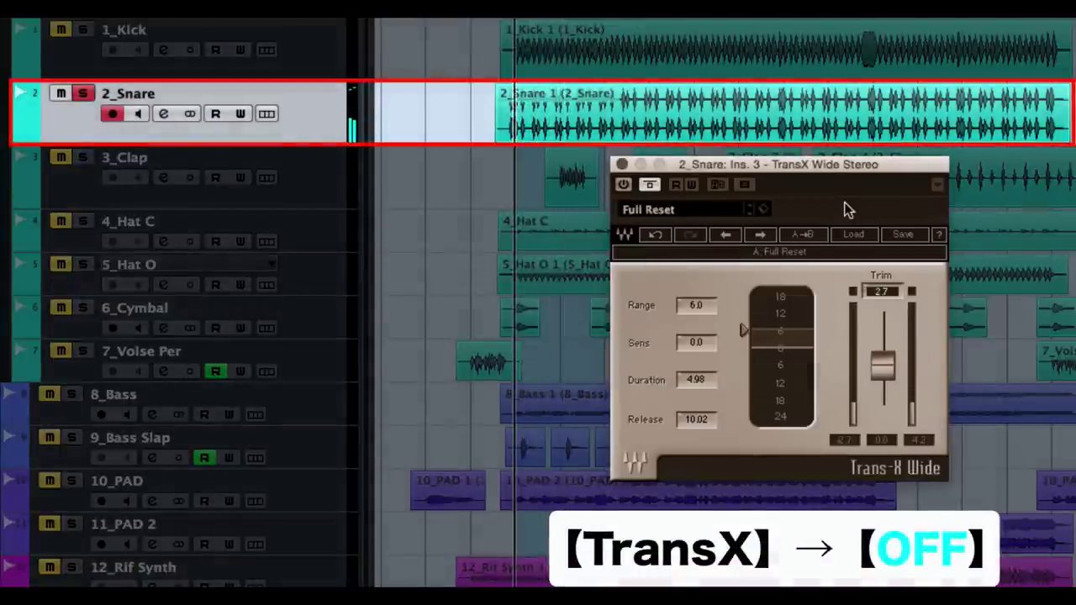
pyautogui.click(653, 185)
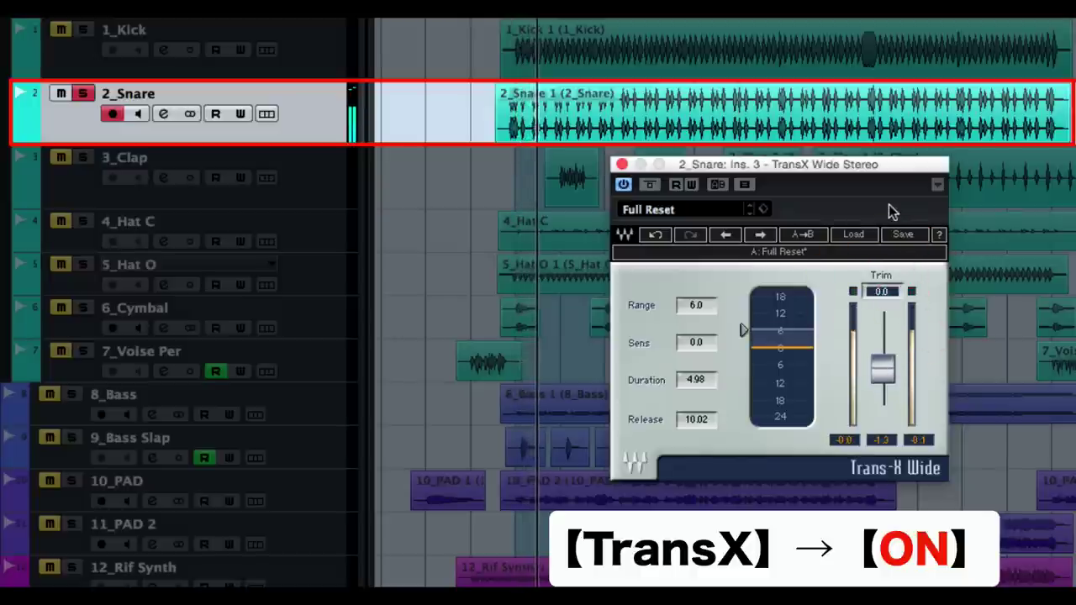
pyautogui.click(650, 185)
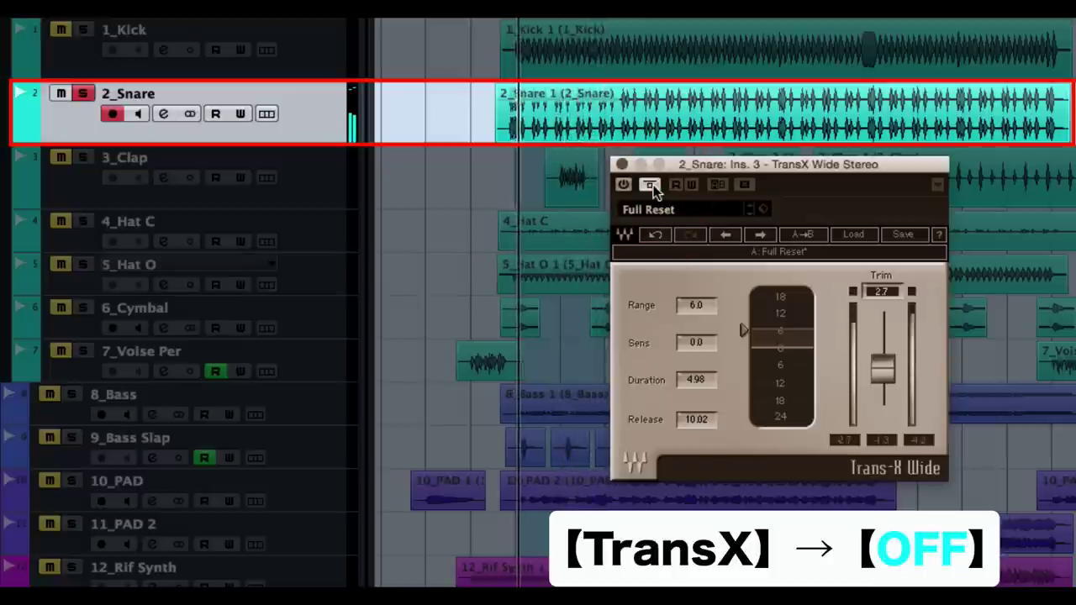
pyautogui.click(652, 186)
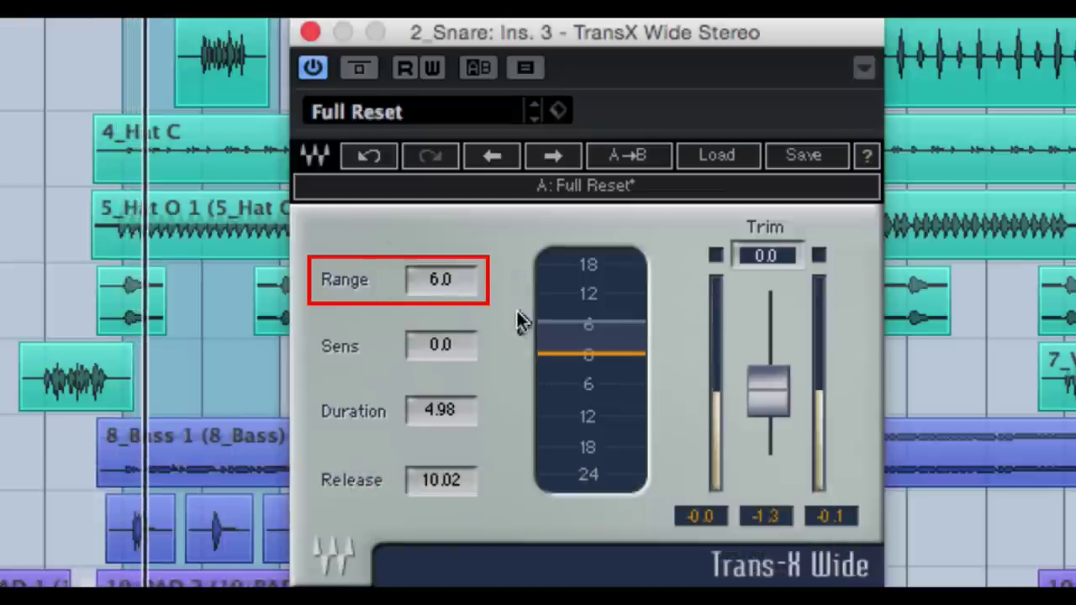
# - Try the Range marker on the level display and raise the Sens value to 10.0
pyautogui.moveTo(520, 320)
pyautogui.mouseDown()
pyautogui.moveTo(521, 275)
pyautogui.moveTo(522, 431)
pyautogui.moveTo(522, 321)
pyautogui.mouseUp()
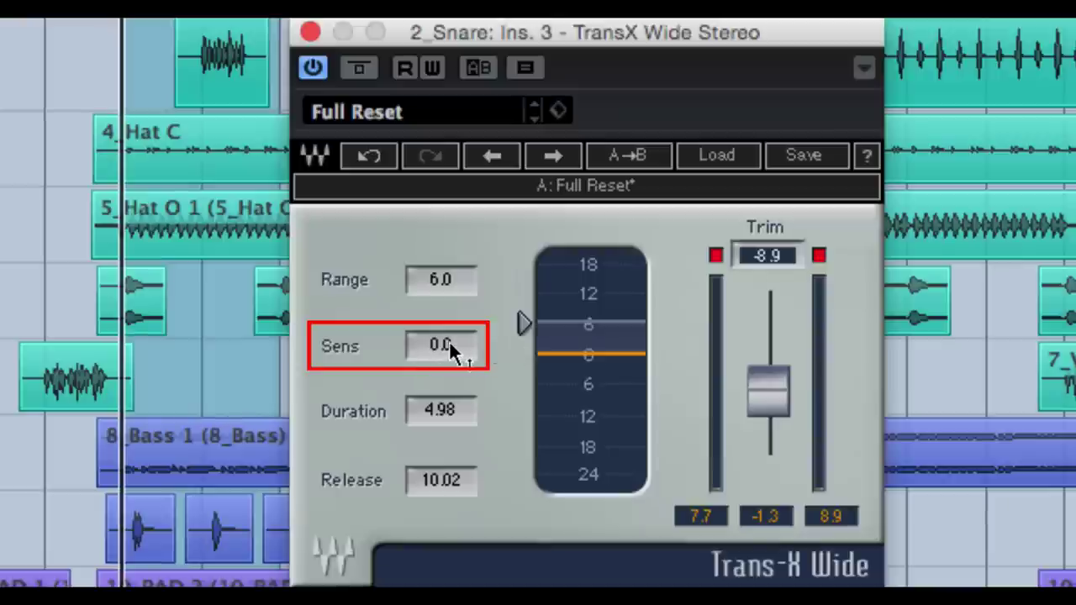
pyautogui.moveTo(448, 341); pyautogui.dragTo(511, 373)
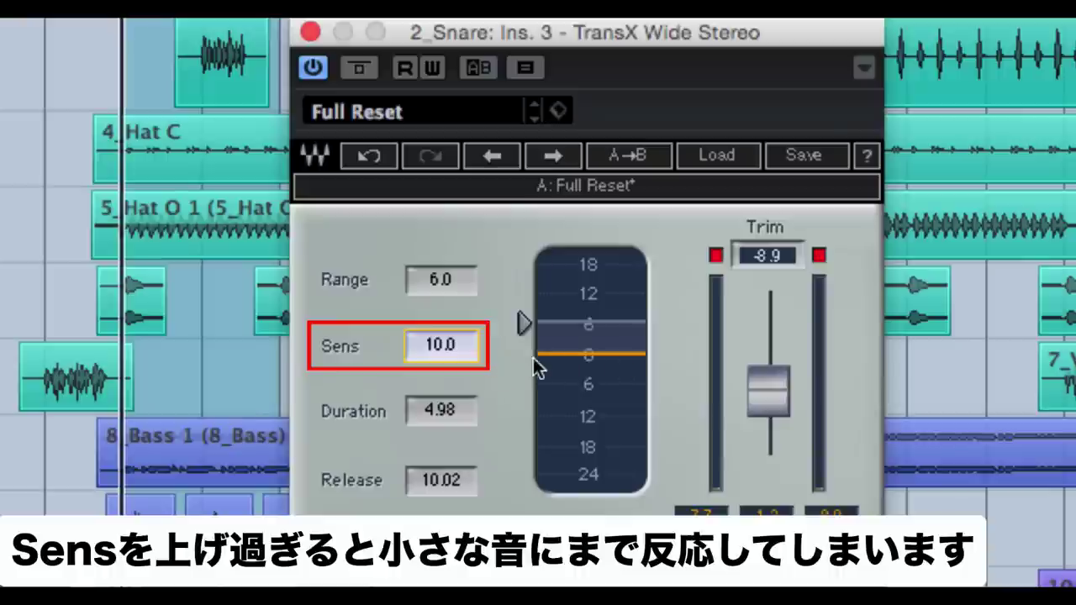
pyautogui.click(502, 357)
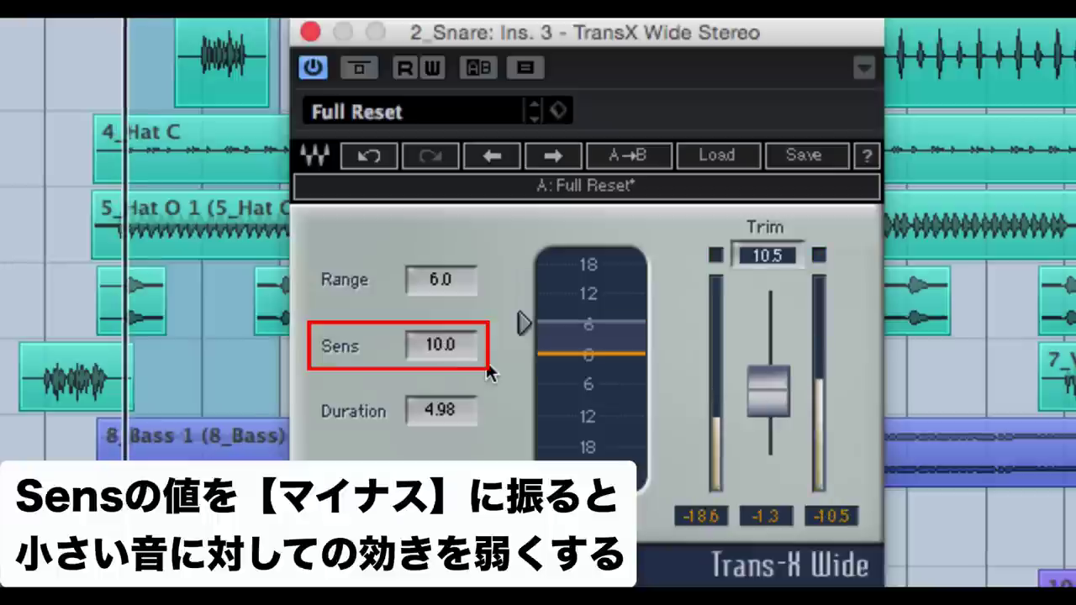
# - Lower the Sens value of TransX Wide to -5.7
pyautogui.keyDown('super'); pyautogui.click(440, 346); pyautogui.keyUp('super')
pyautogui.scroll(-15, 440, 346)
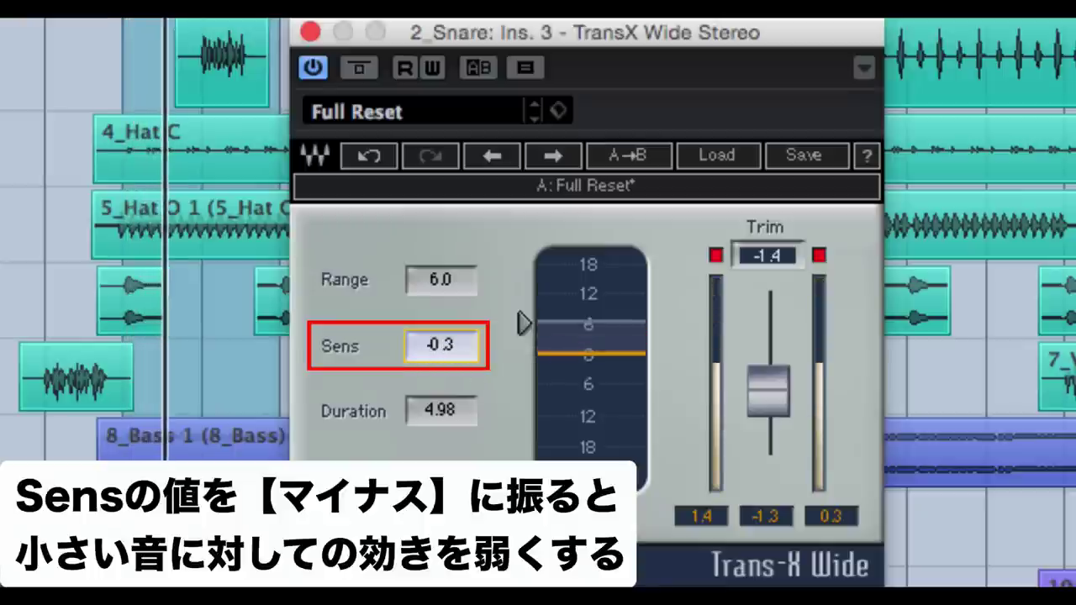
pyautogui.scroll(6, 441, 346)
pyautogui.scroll(-8, 440, 347)
pyautogui.scroll(-2, 440, 346)
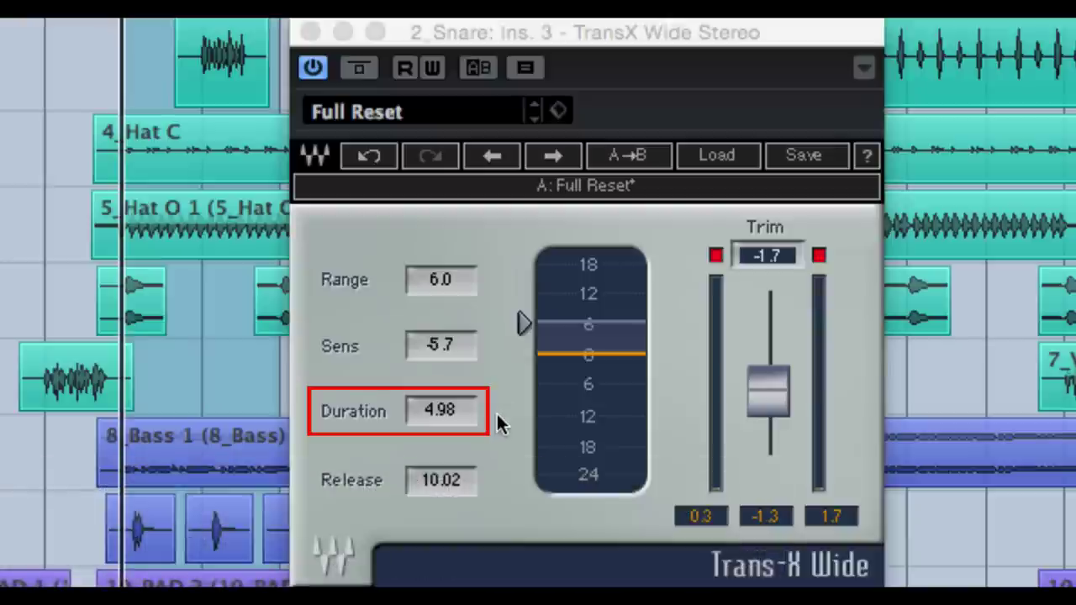
# - Try a Duration of 500.00 and settle on 50.44
pyautogui.moveTo(427, 412)
pyautogui.mouseDown()
pyautogui.moveTo(427, 16)
pyautogui.moveTo(442, 426)
pyautogui.mouseUp()
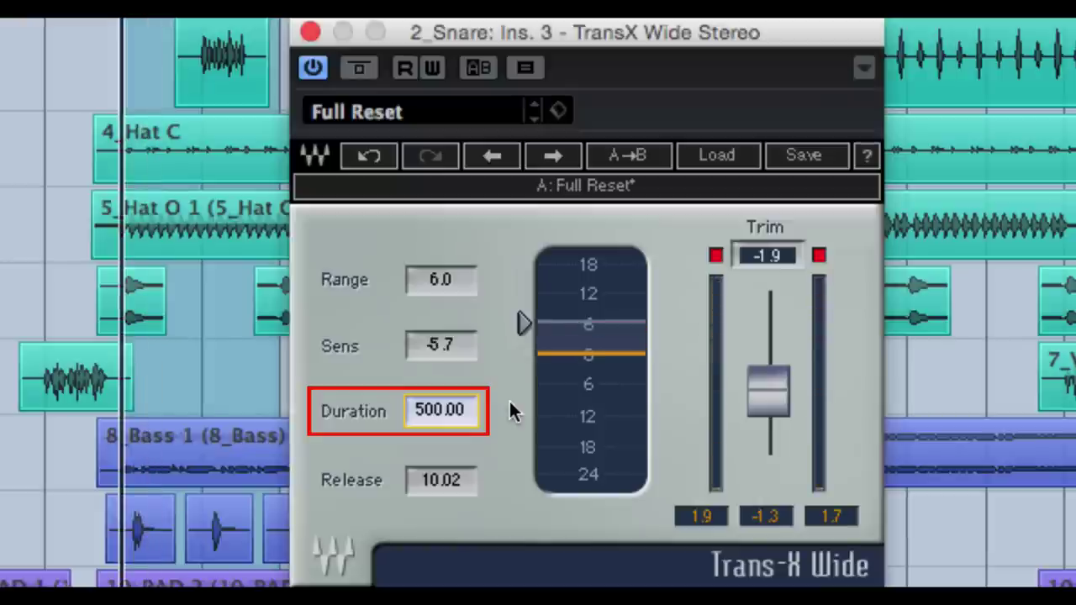
pyautogui.moveTo(447, 407); pyautogui.dragTo(448, 484)
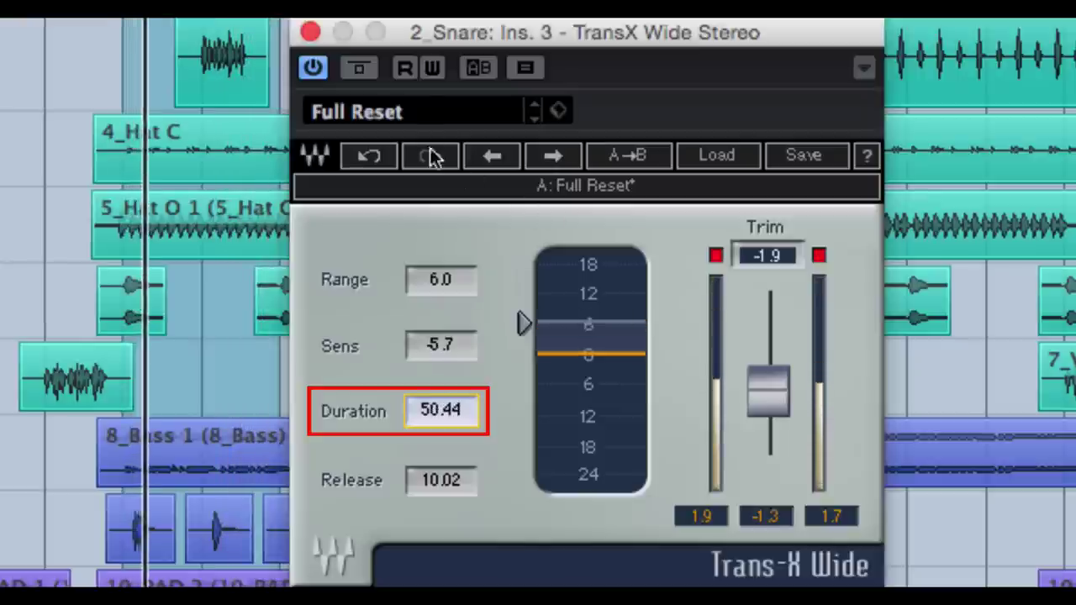
# - Match the output Trim to the peak level at -2.9 and compare the snare with the plug-in bypassed and active
pyautogui.click(368, 68)
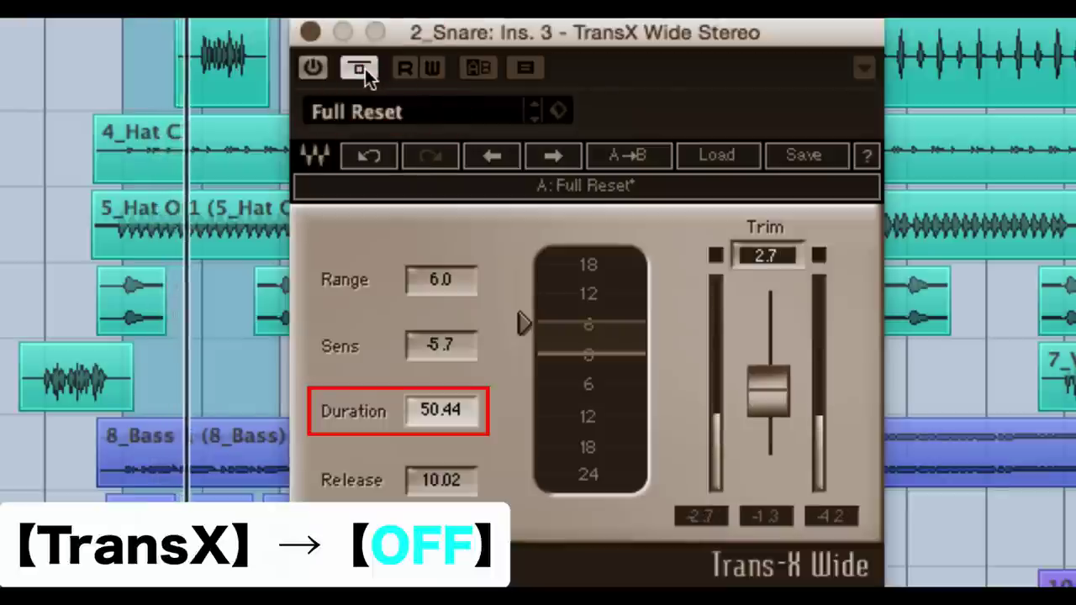
pyautogui.click(365, 68)
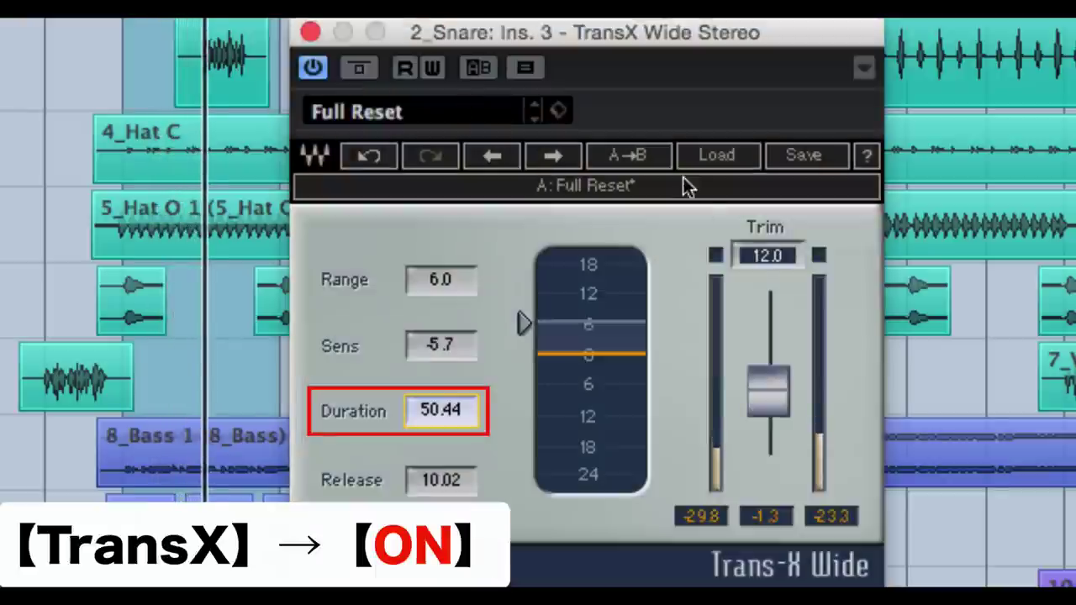
pyautogui.click(773, 255)
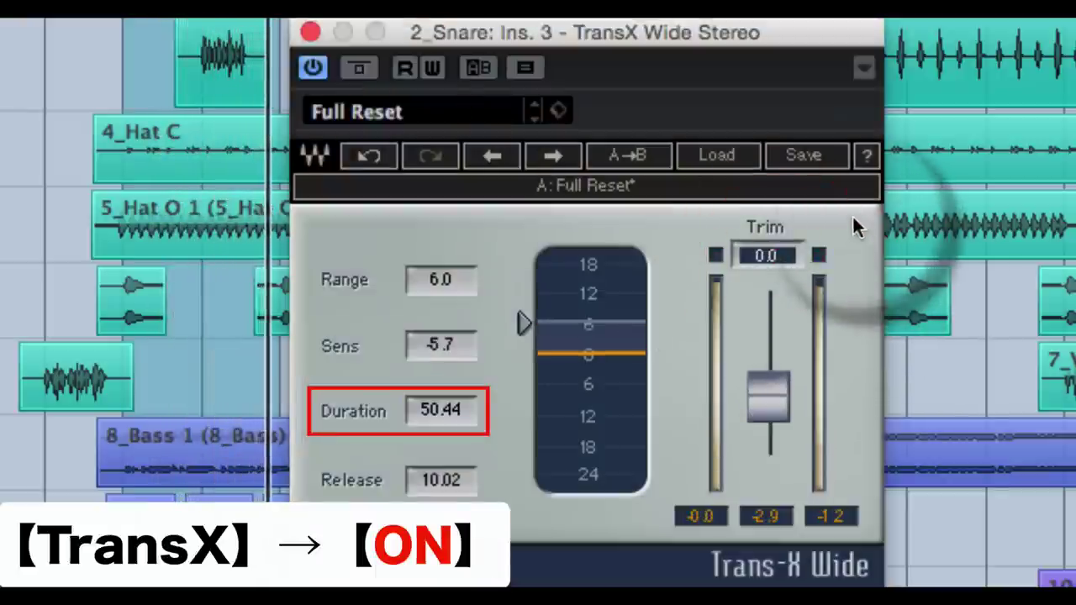
pyautogui.click(365, 69)
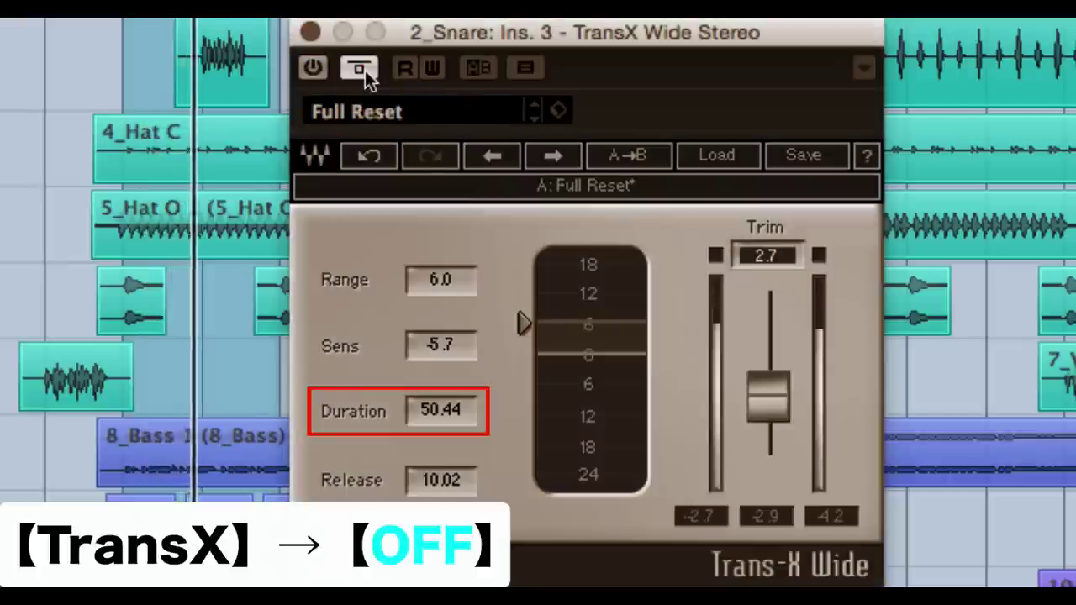
pyautogui.click(365, 69)
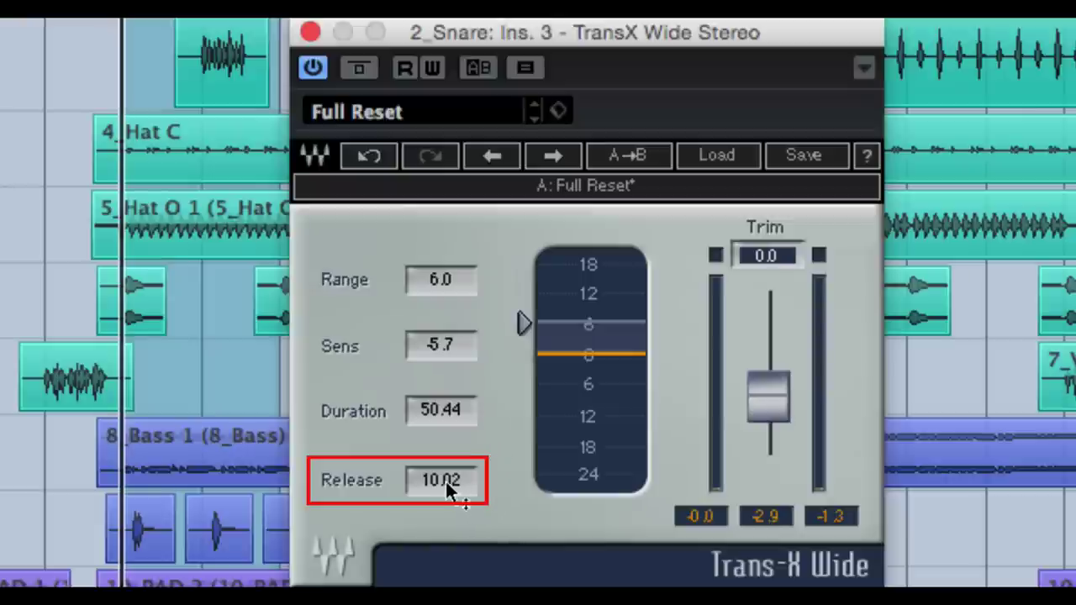
# - Try Release values of 0.50, 66.98 and 500.00, and settle on 31.77
pyautogui.moveTo(444, 481)
pyautogui.mouseDown()
pyautogui.moveTo(443, 509)
pyautogui.moveTo(443, 477)
pyautogui.moveTo(456, 482)
pyautogui.mouseUp()
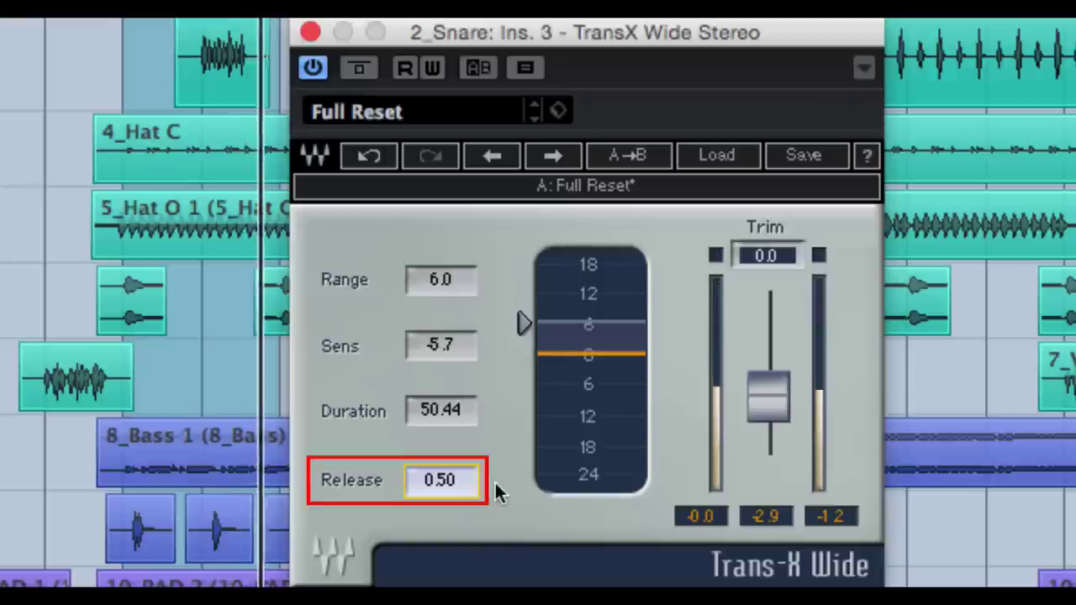
pyautogui.moveTo(446, 481); pyautogui.dragTo(443, 458)
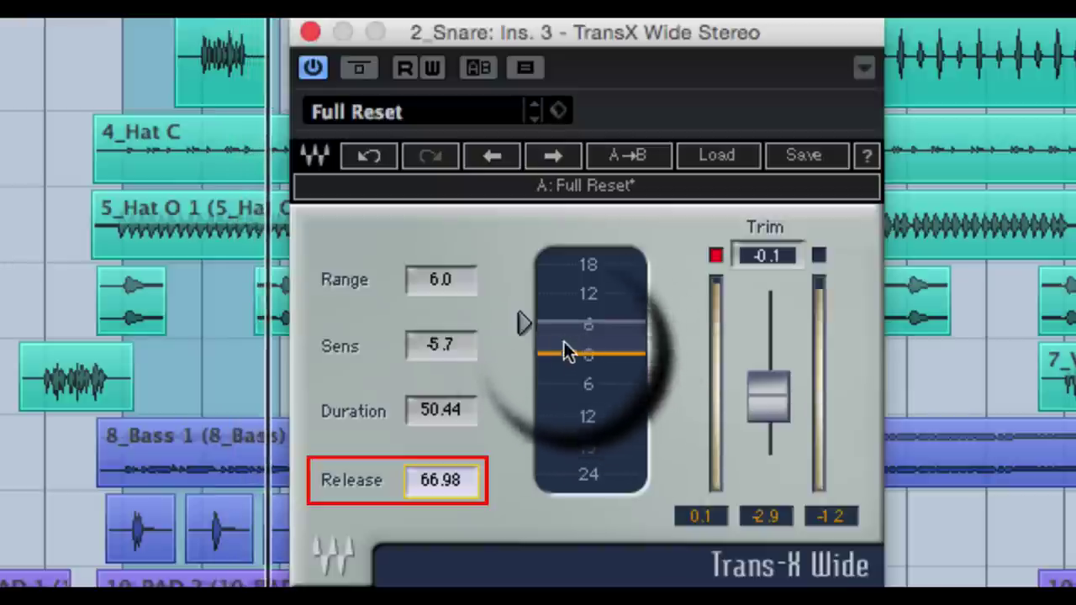
pyautogui.moveTo(463, 488); pyautogui.dragTo(453, 483)
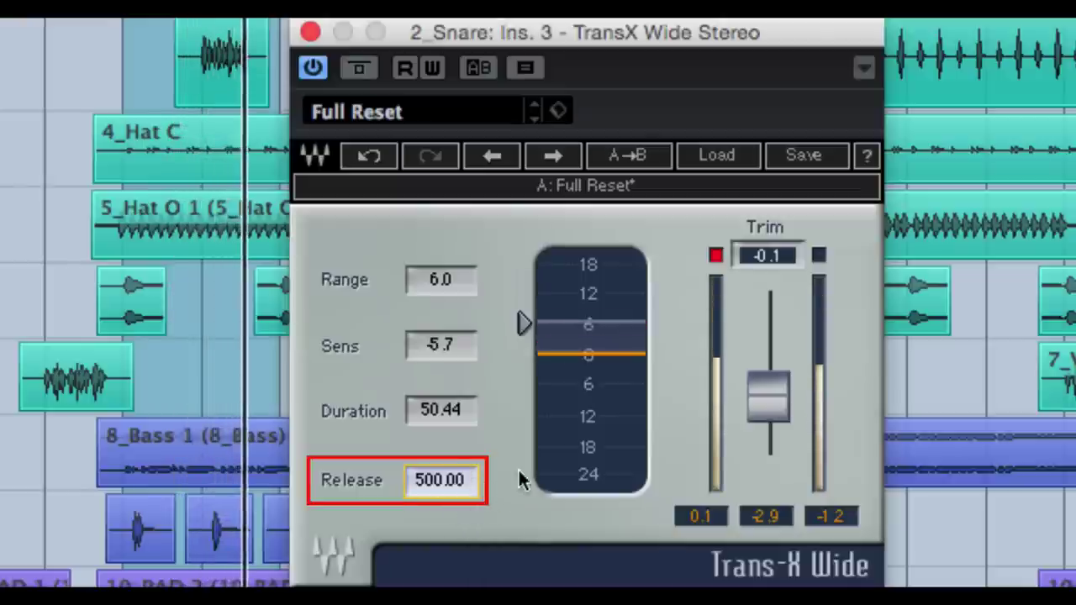
pyautogui.moveTo(458, 479)
pyautogui.mouseDown()
pyautogui.moveTo(456, 490)
pyautogui.moveTo(450, 474)
pyautogui.moveTo(450, 498)
pyautogui.moveTo(443, 476)
pyautogui.moveTo(443, 486)
pyautogui.mouseUp()
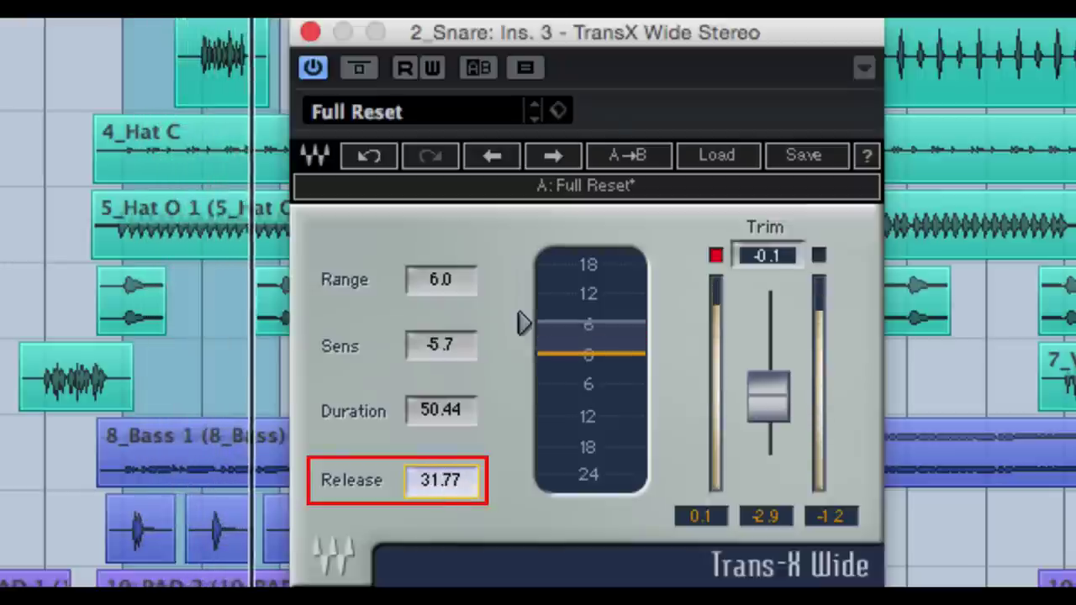
# - Compare the snare bypassed and active with the new Release, and match the output Trim at -3.0
pyautogui.click(357, 68)
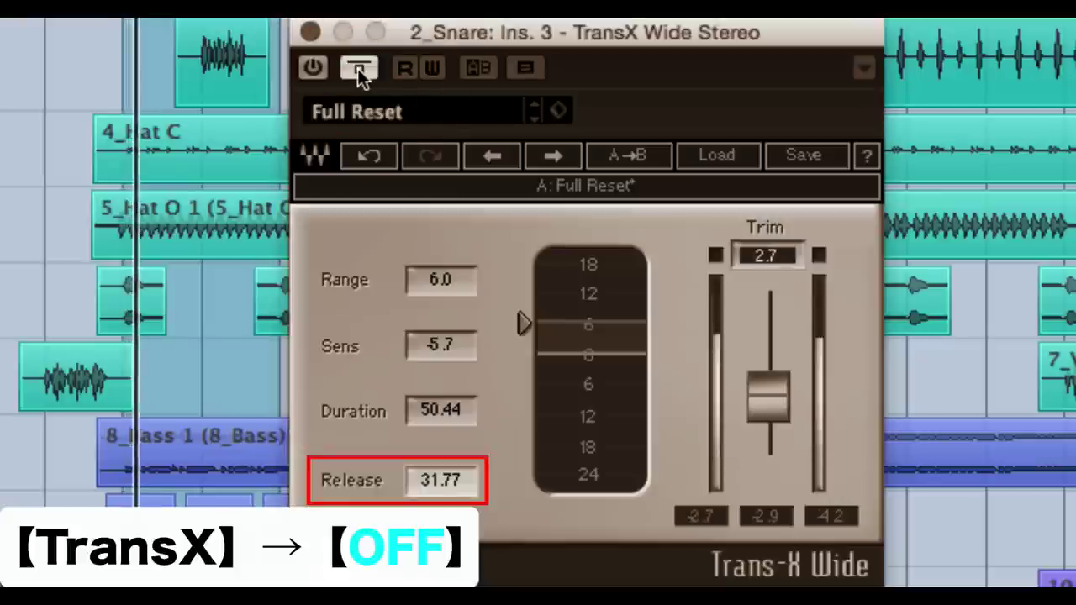
pyautogui.click(357, 68)
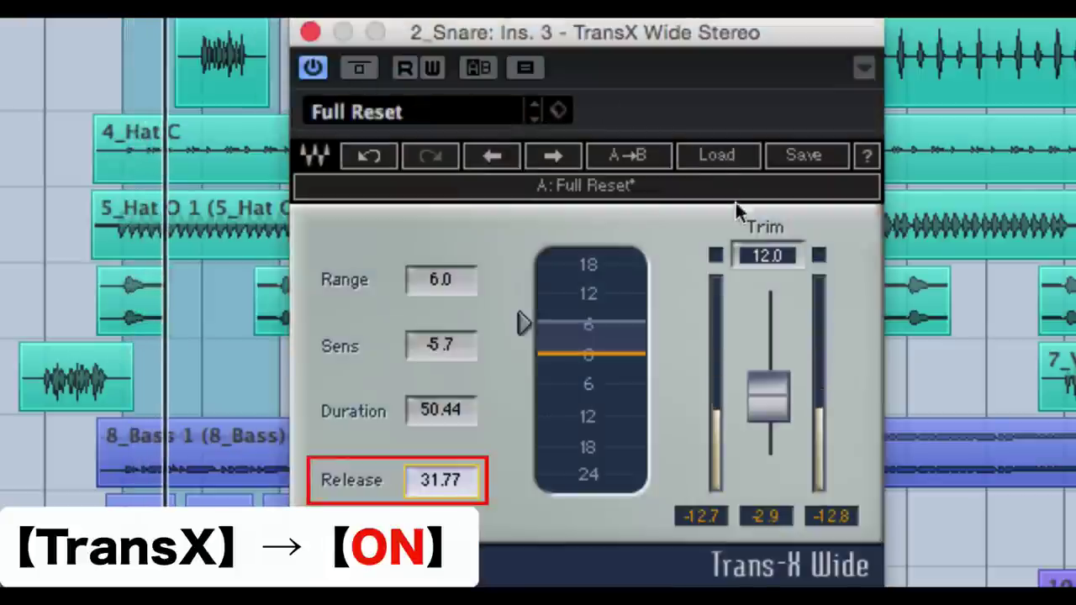
pyautogui.click(774, 256)
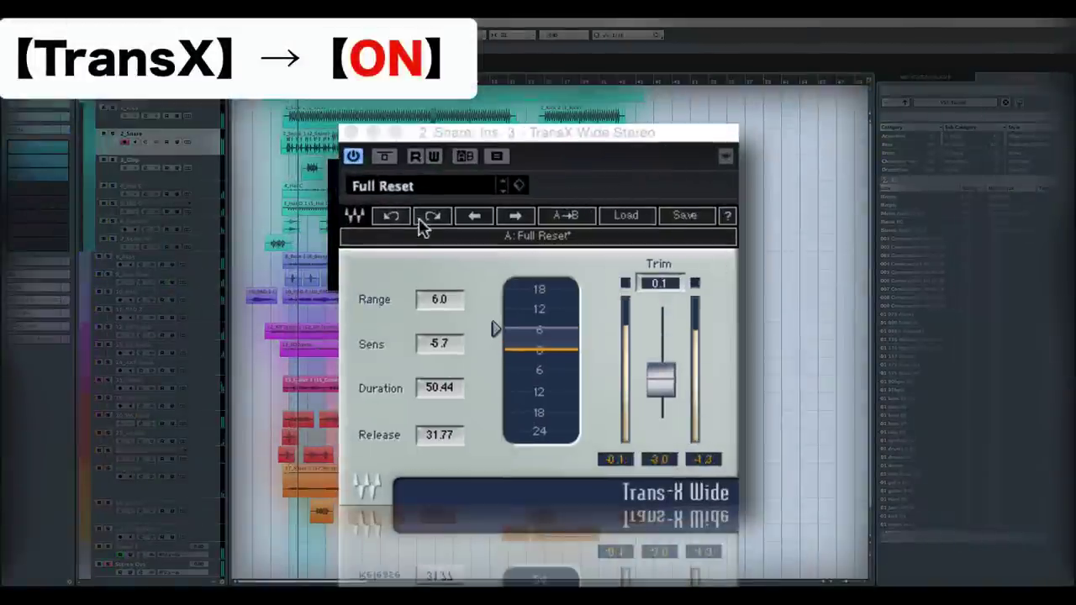
# - Check the snare with bypass on and off, and set Duration to 108.74 and Release to 61.24, matching the Trim at -3.1
pyautogui.click(384, 157)
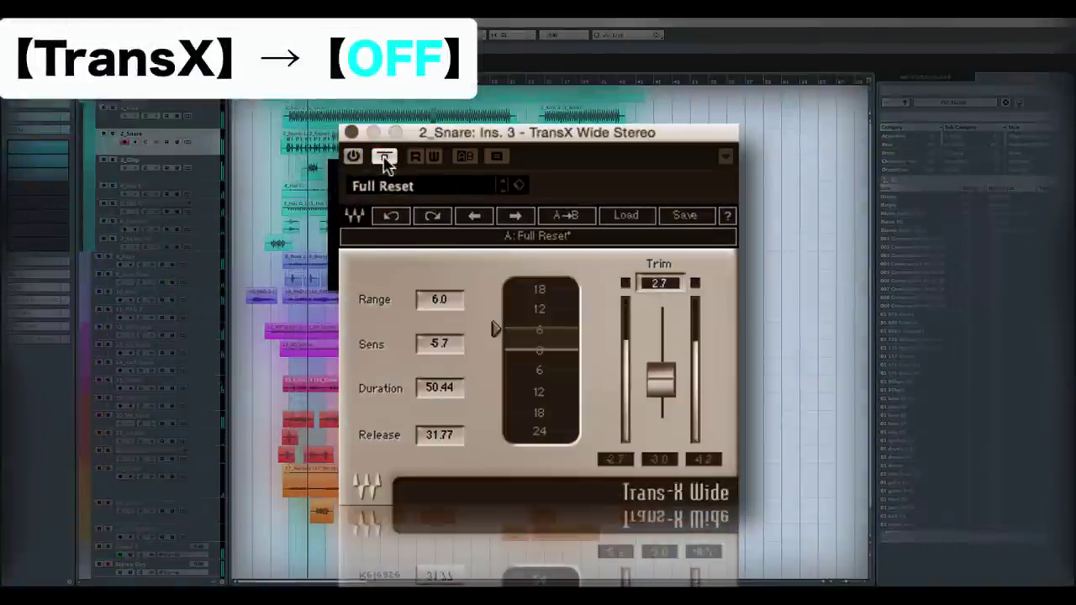
pyautogui.click(384, 157)
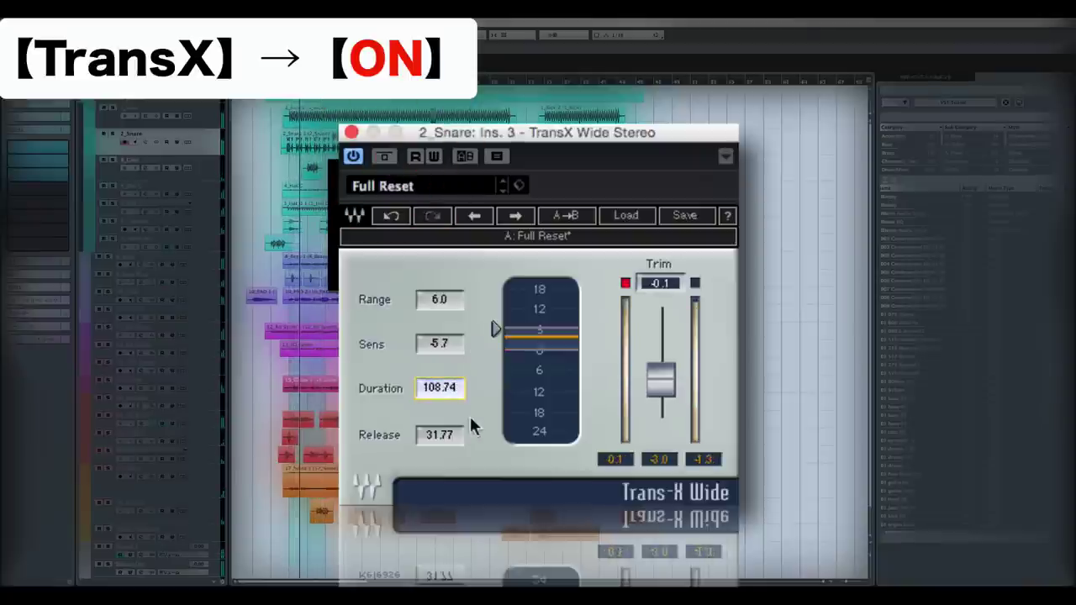
pyautogui.click(654, 290)
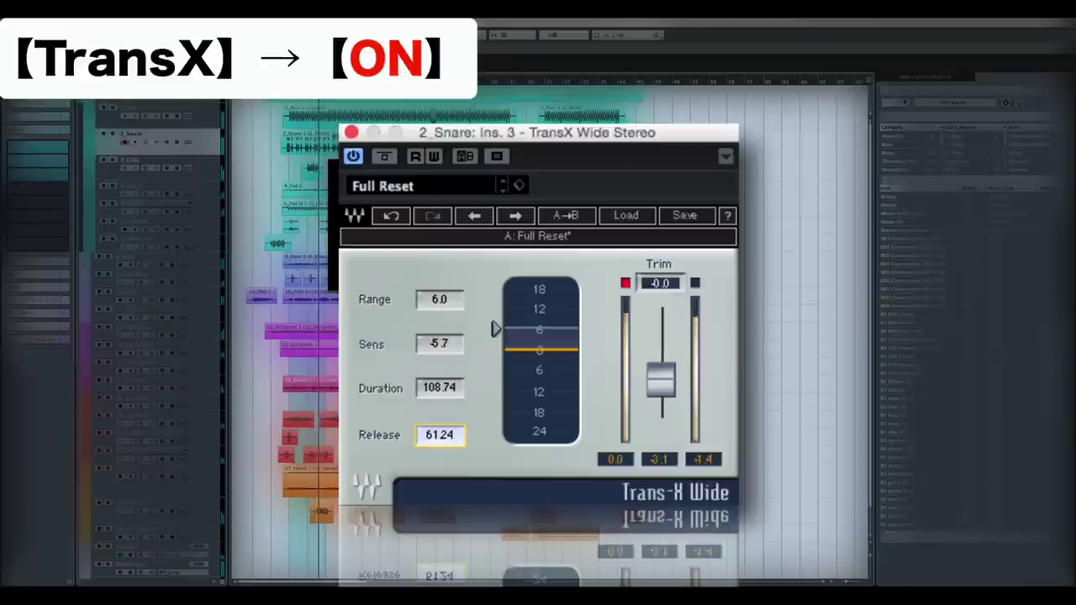
# - Compare TransX Wide bypassed and active with the longer Duration and Release, reapplying the peak-matched Trim
pyautogui.click(387, 159)
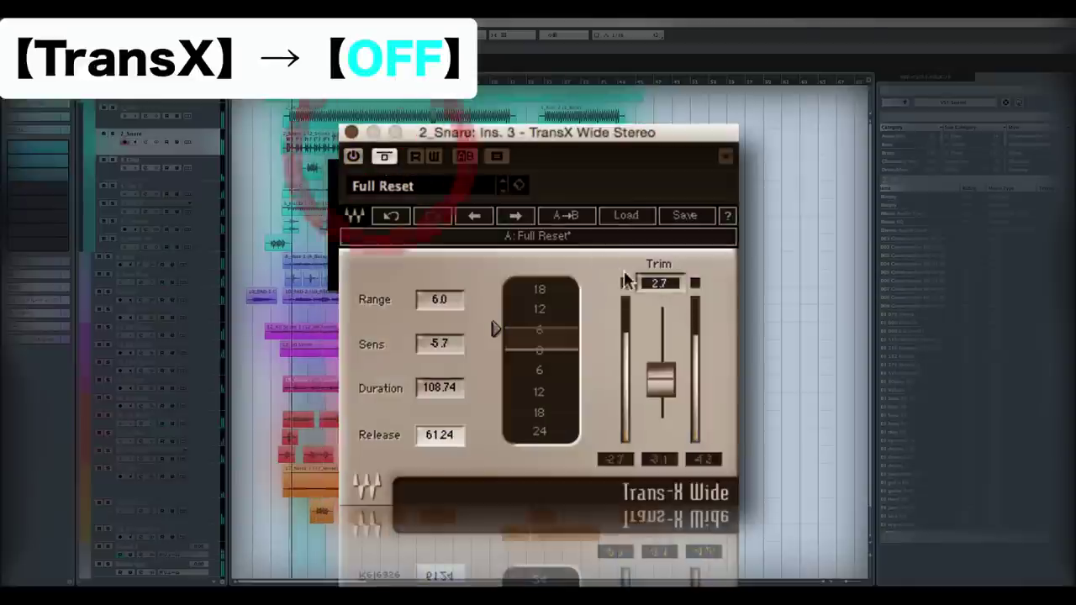
pyautogui.click(385, 159)
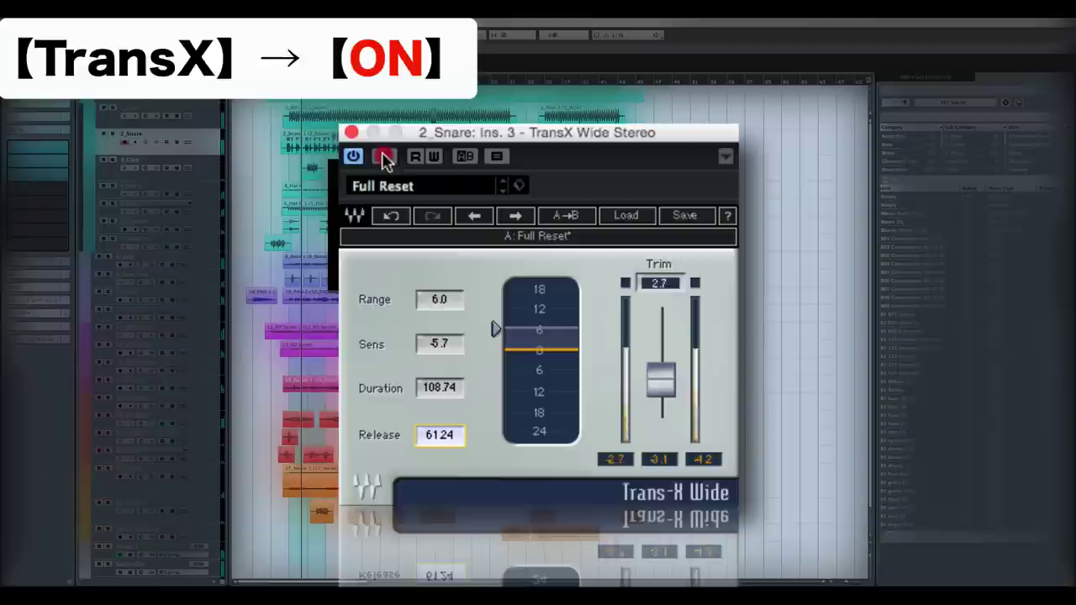
pyautogui.click(658, 283)
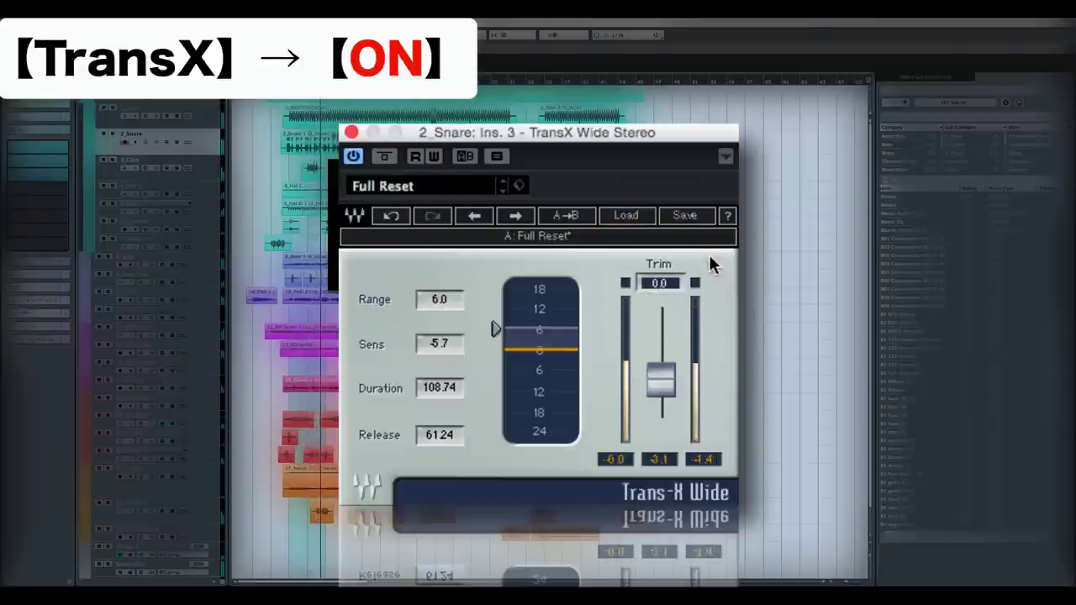
pyautogui.click(385, 159)
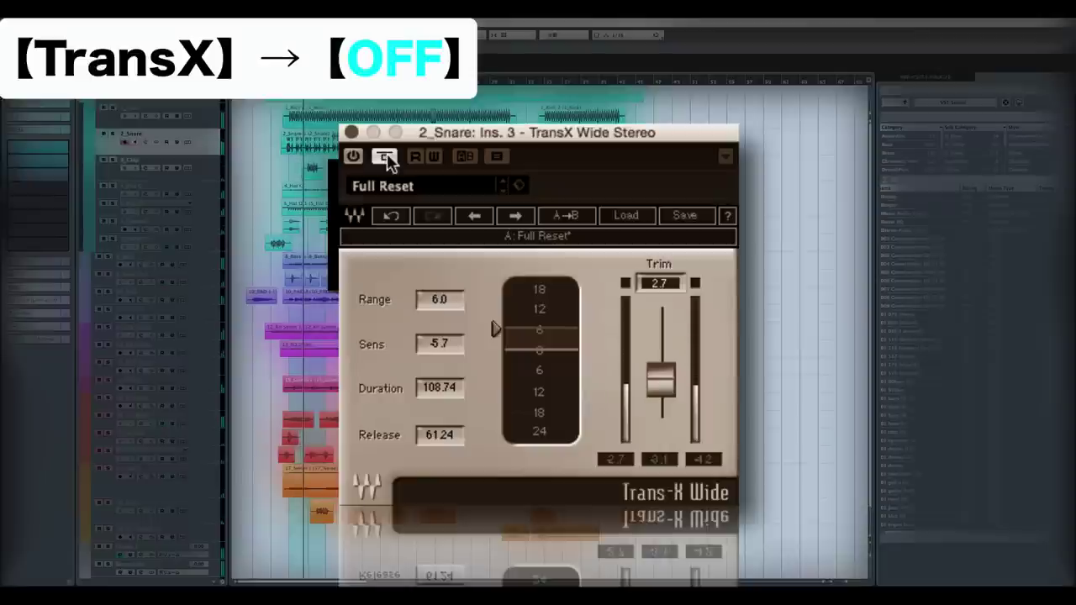
pyautogui.click(385, 157)
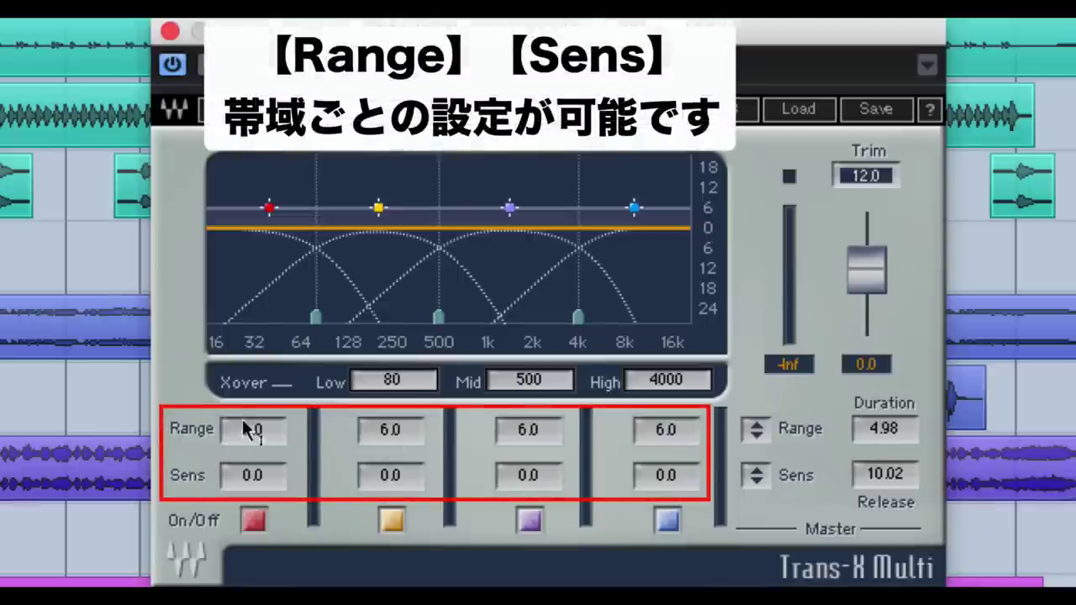
# - Solo the 7_Voise Per track and play it back to hear its sound alone
pyautogui.click(269, 209)
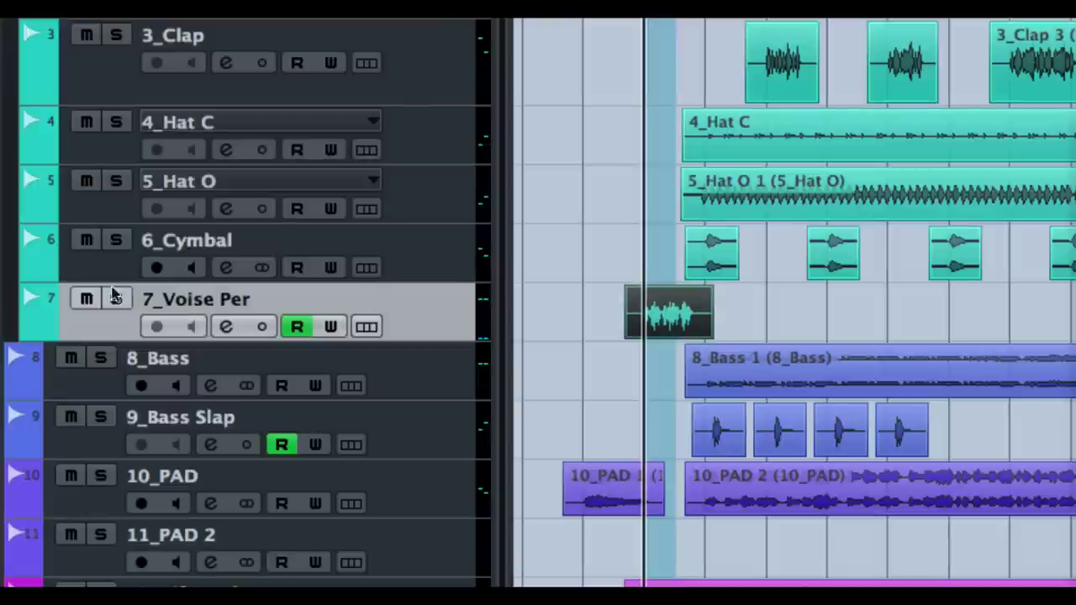
pyautogui.click(115, 298)
pyautogui.press('space')
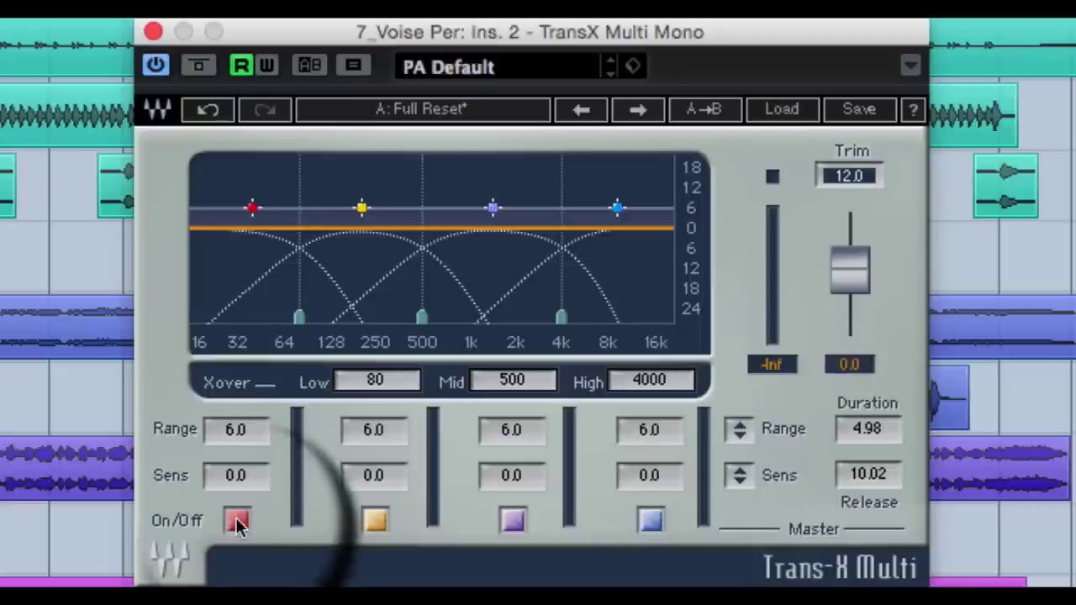
# - Turn off the red and purple bands in Trans-X Multi and start playback with the yellow and blue bands active
pyautogui.click(237, 521)
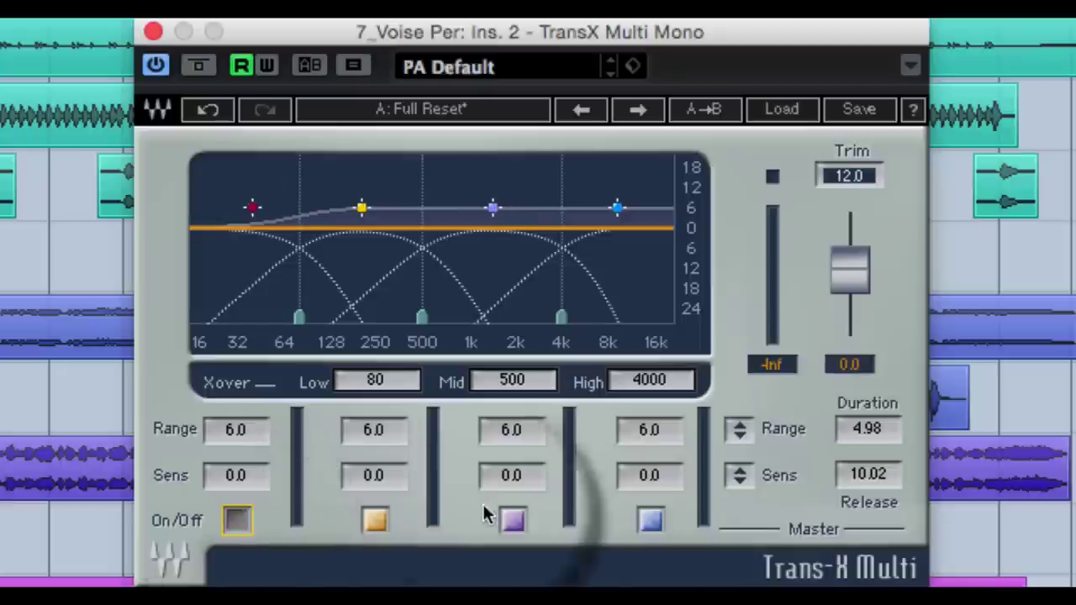
pyautogui.click(513, 522)
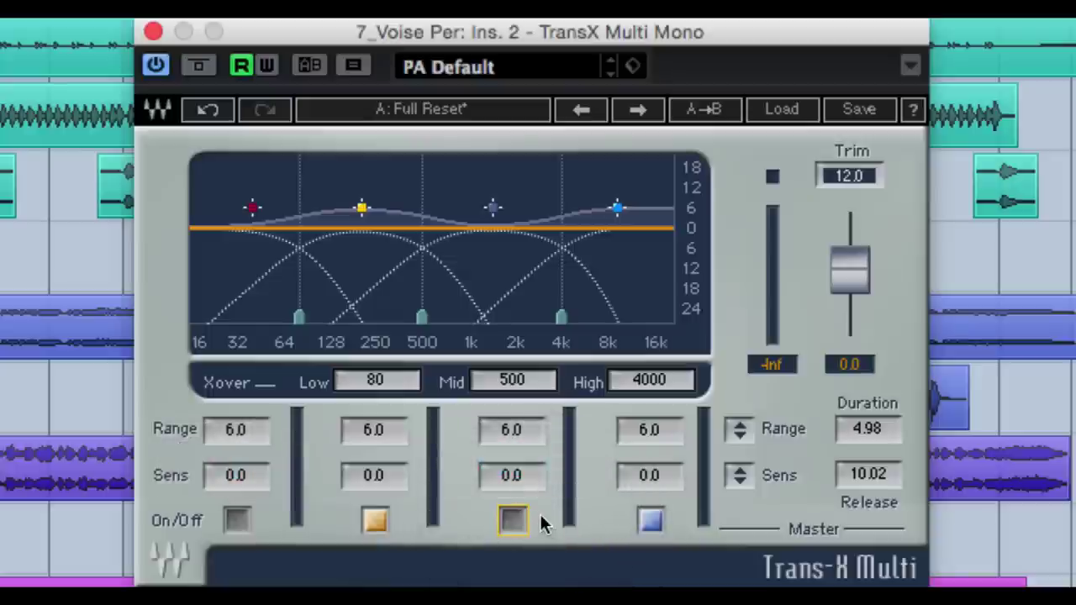
pyautogui.press('space')
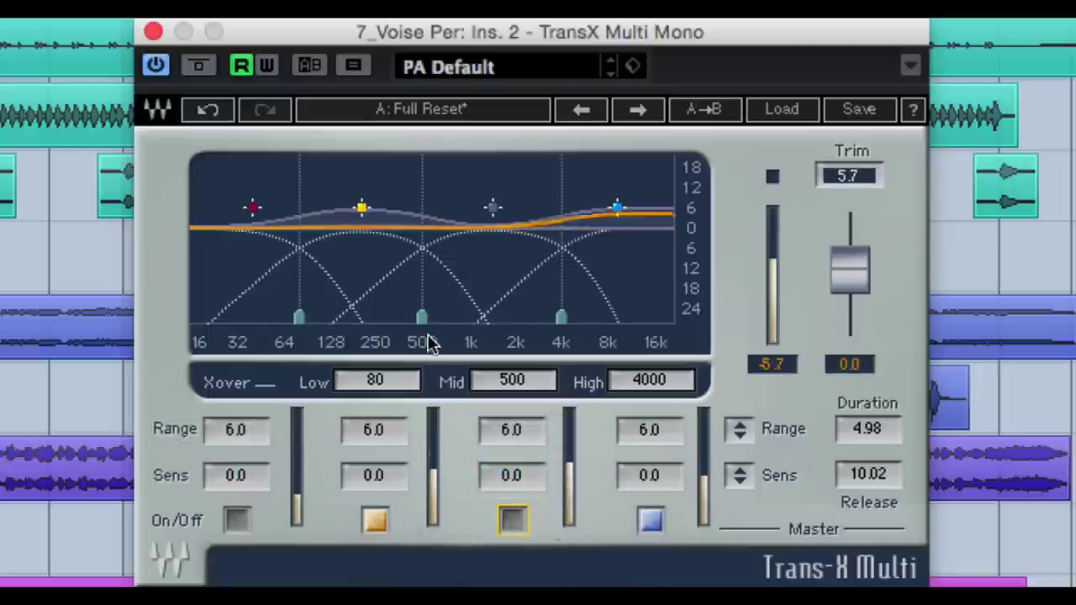
# - Set the crossovers to Mid 245 and High 2486, and the Range to 7.8 for the yellow band and 7.1 for the blue band
pyautogui.moveTo(423, 319); pyautogui.dragTo(373, 319)
pyautogui.click(302, 321)
pyautogui.moveTo(336, 208); pyautogui.dragTo(336, 202)
pyautogui.moveTo(562, 318); pyautogui.dragTo(529, 317)
pyautogui.moveTo(610, 207); pyautogui.dragTo(601, 204)
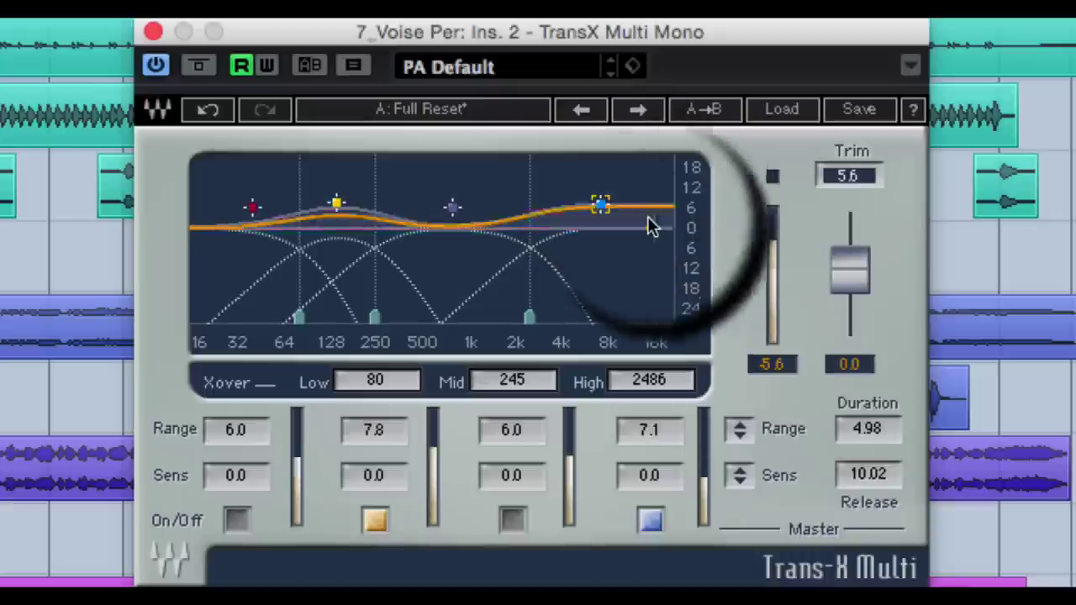
# - Set the master Duration to 76.10 and the blue band's Sens to 4.1
pyautogui.moveTo(876, 430); pyautogui.dragTo(877, 383)
pyautogui.moveTo(876, 430); pyautogui.dragTo(876, 395)
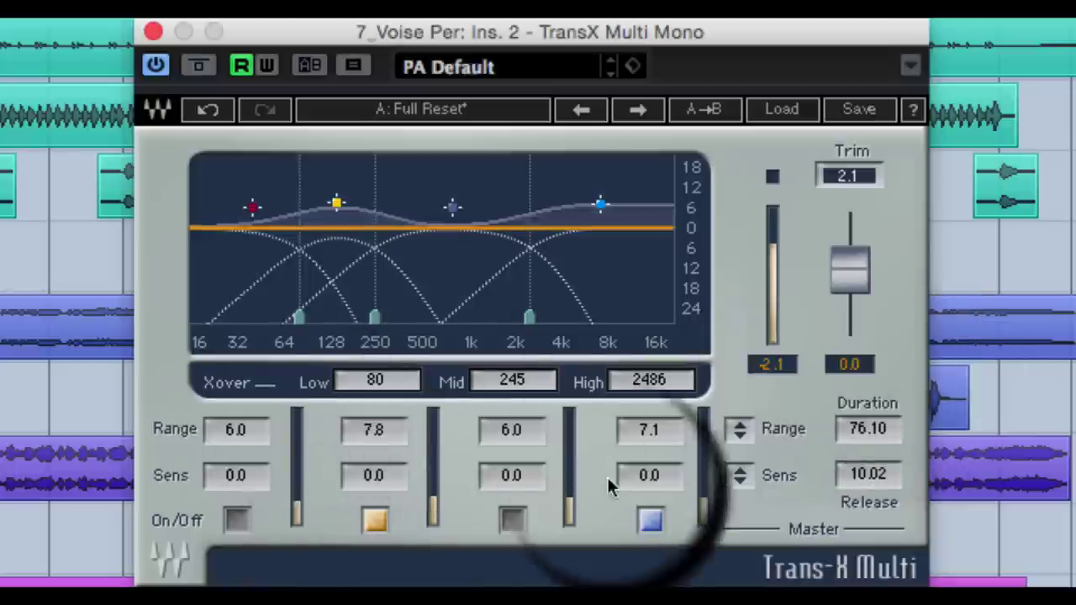
pyautogui.moveTo(662, 475); pyautogui.dragTo(774, 210)
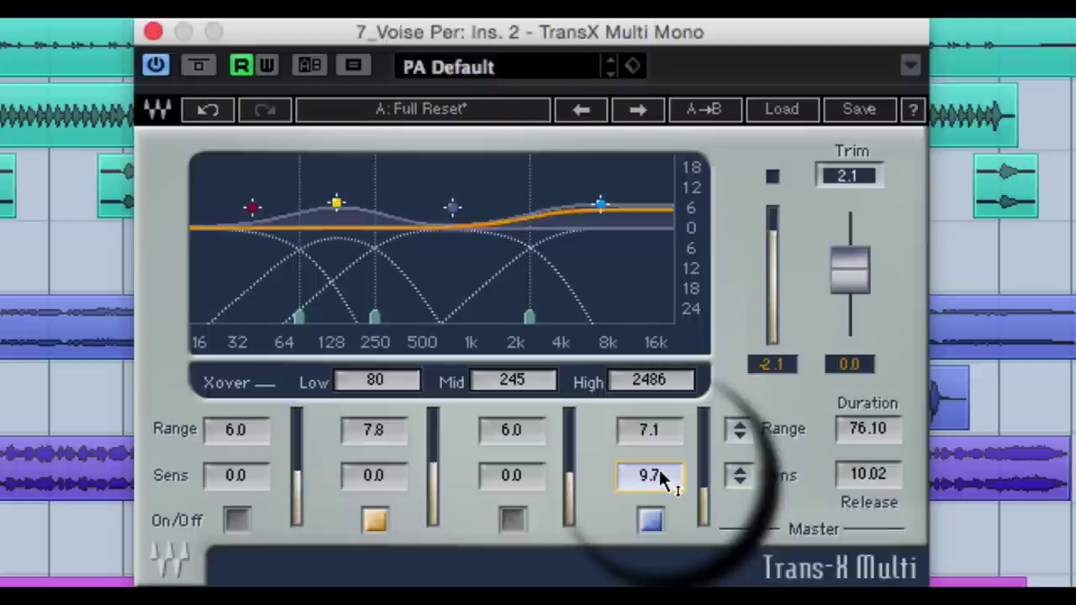
pyautogui.moveTo(657, 468)
pyautogui.mouseDown()
pyautogui.moveTo(660, 514)
pyautogui.moveTo(653, 475)
pyautogui.mouseUp()
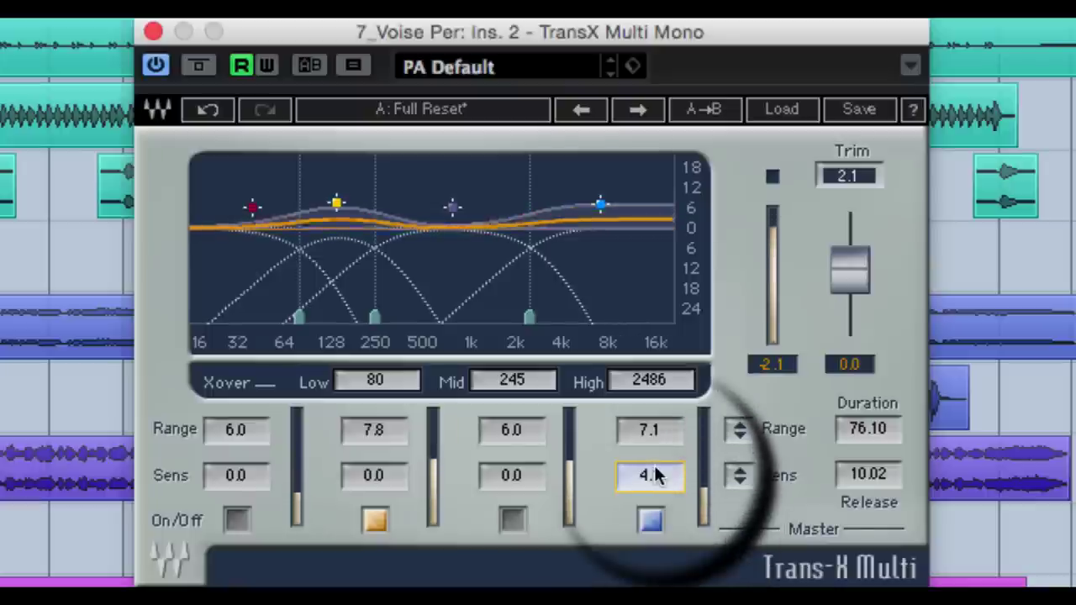
# - Compare the sound with the blue band off and on, and with the whole plug-in bypassed and active
pyautogui.click(652, 521)
pyautogui.click(653, 520)
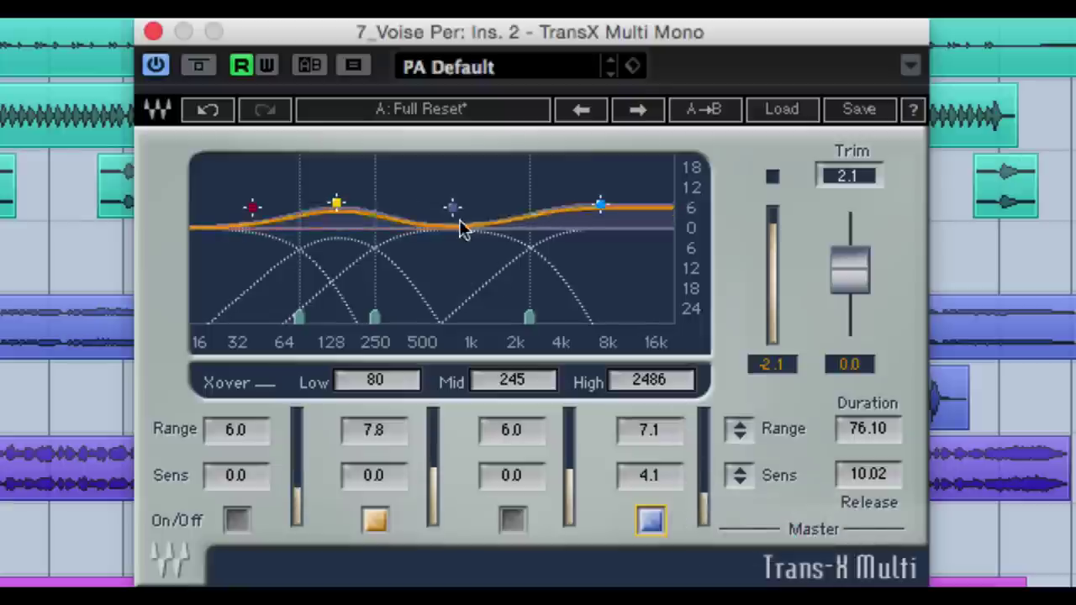
pyautogui.click(200, 69)
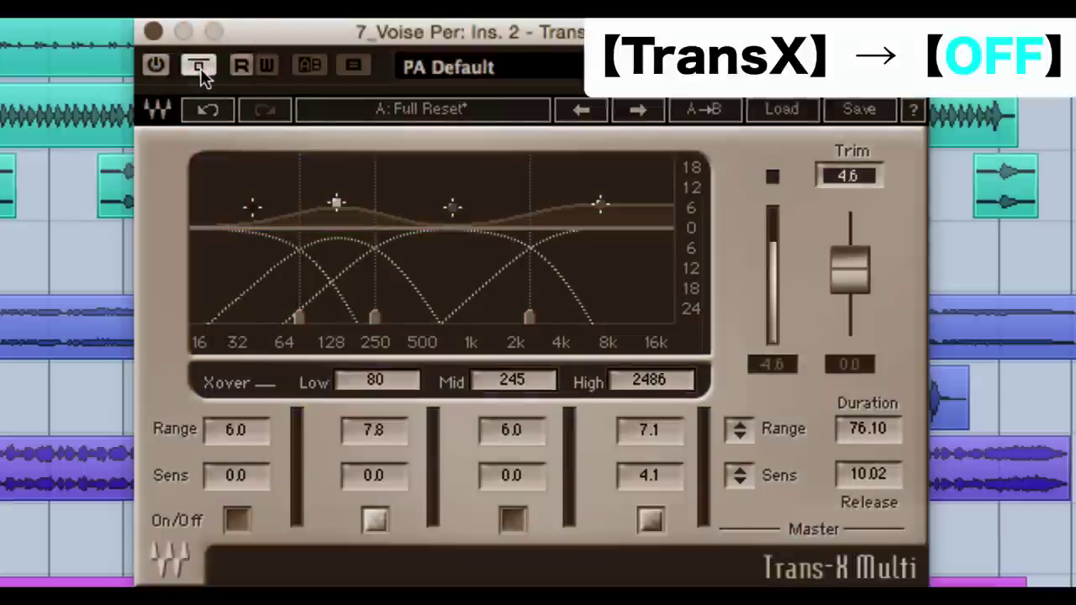
pyautogui.click(200, 68)
# - Raise the yellow band's Range to 8.5 and compare the voice percussion with the plug-in bypassed and active
pyautogui.moveTo(339, 206); pyautogui.dragTo(339, 200)
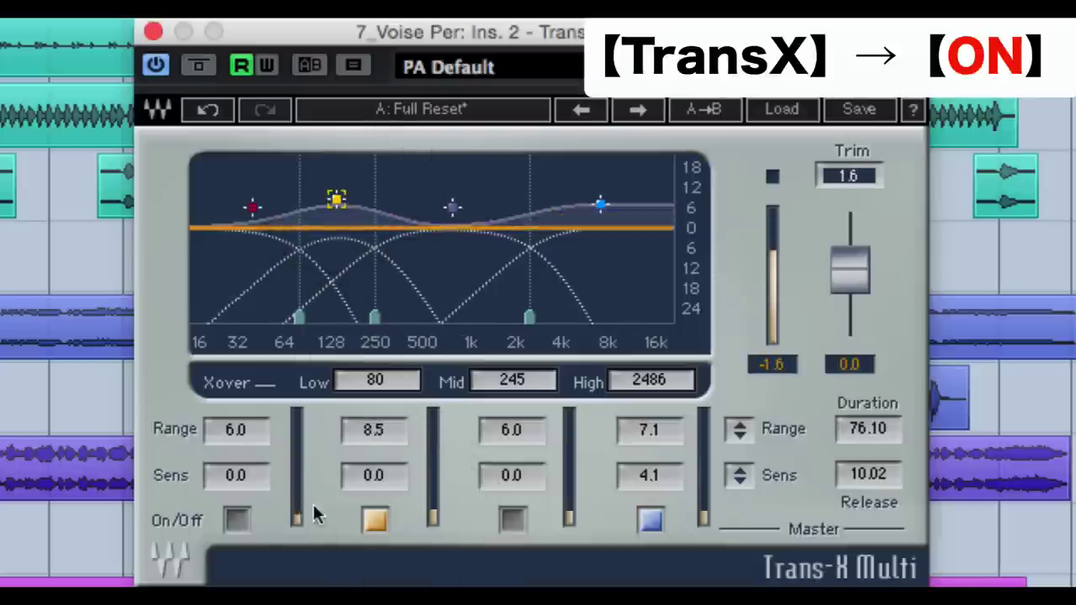
pyautogui.click(375, 515)
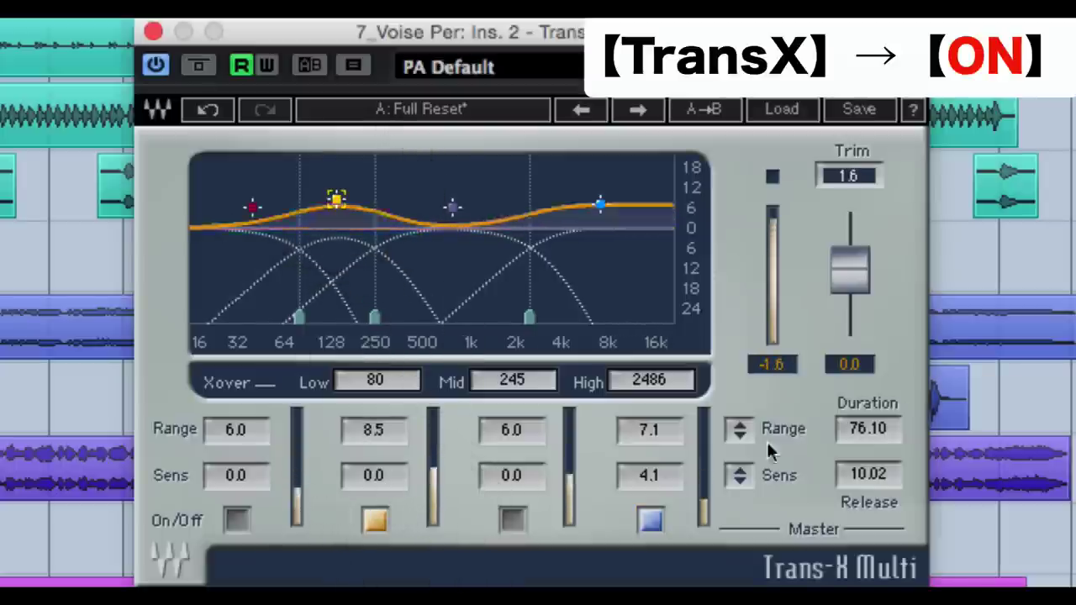
pyautogui.click(193, 66)
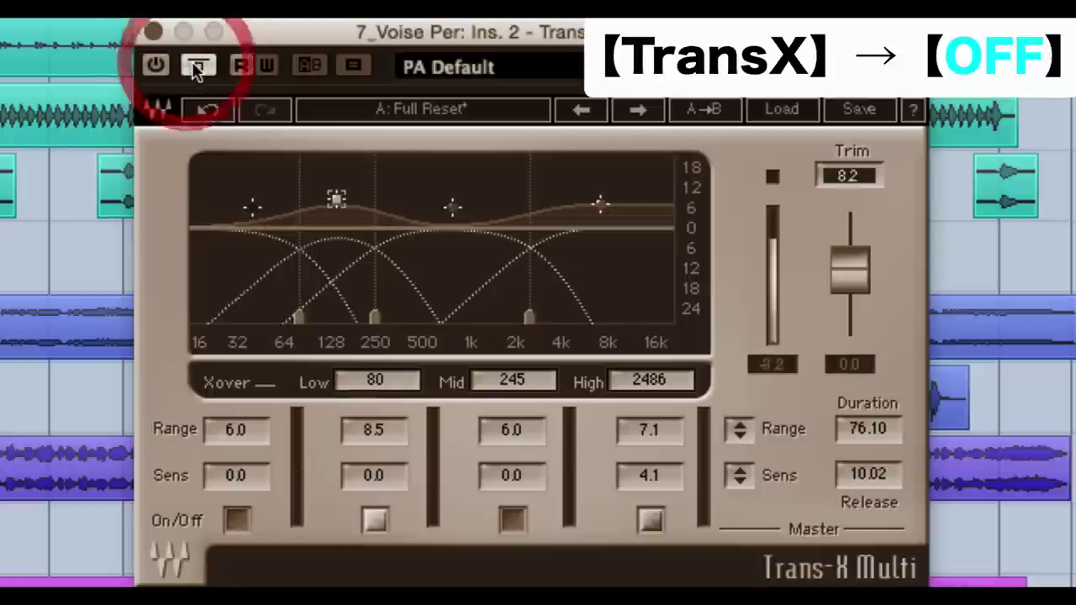
pyautogui.click(196, 68)
# - Lower the output Trim to -0.8 and compare the level-adjusted sound with the plug-in bypassed and active
pyautogui.click(849, 269)
pyautogui.moveTo(849, 269); pyautogui.dragTo(826, 271)
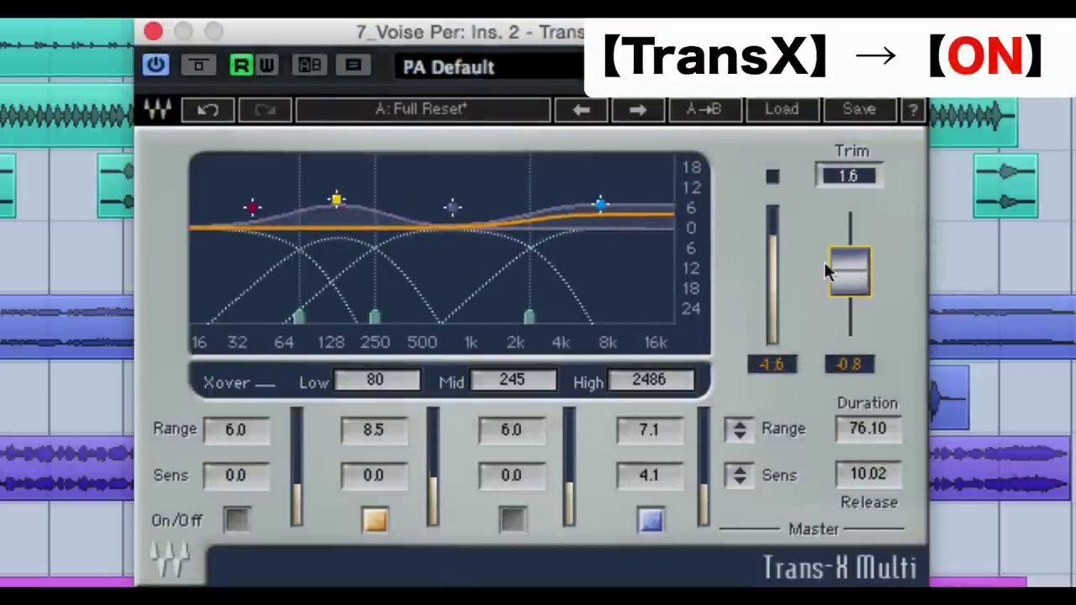
pyautogui.click(202, 66)
pyautogui.click(204, 65)
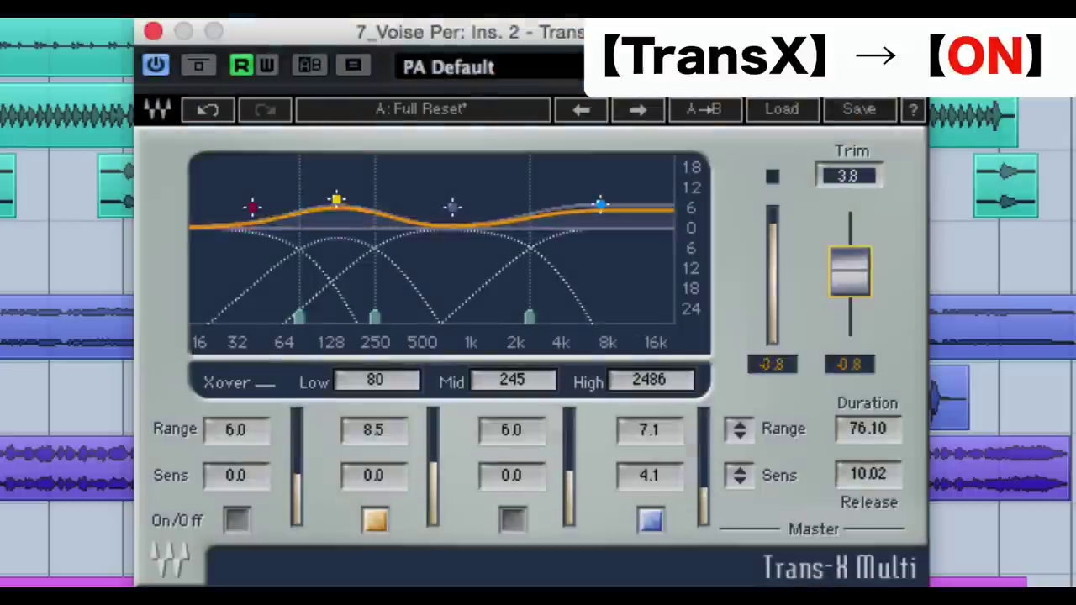